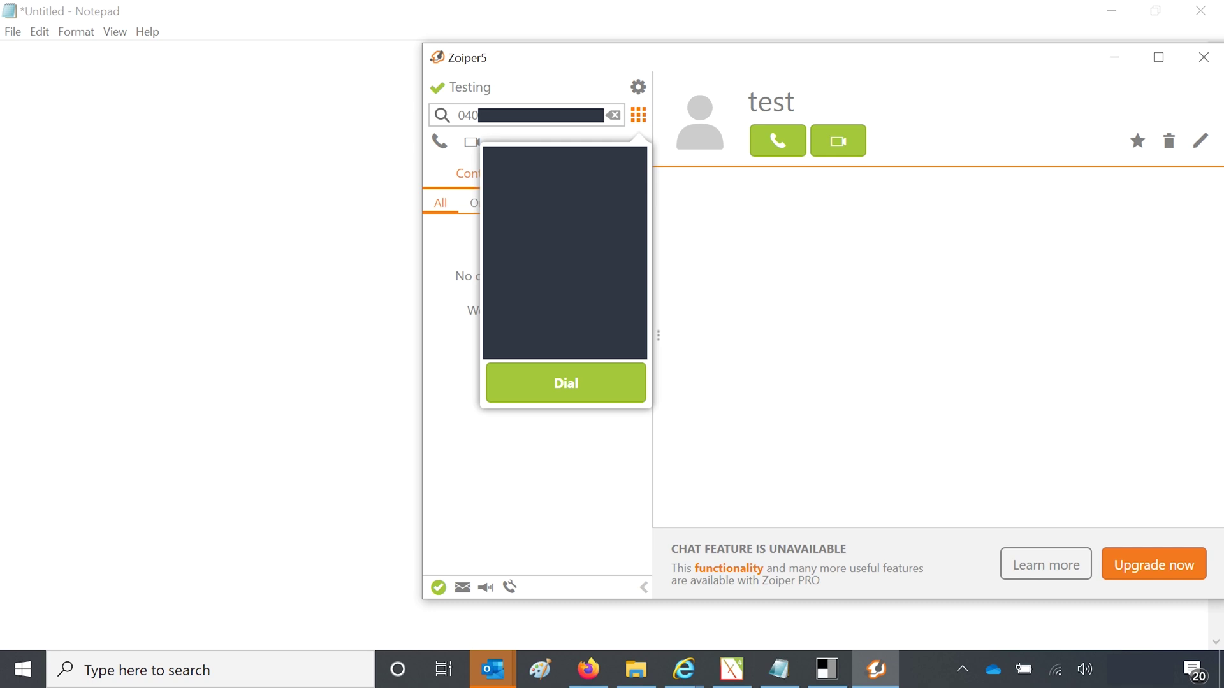
Step: Place a test call to the entered number from the Zoiper5 dial pad
{"action": "left_click", "coordinate": [566, 383]}
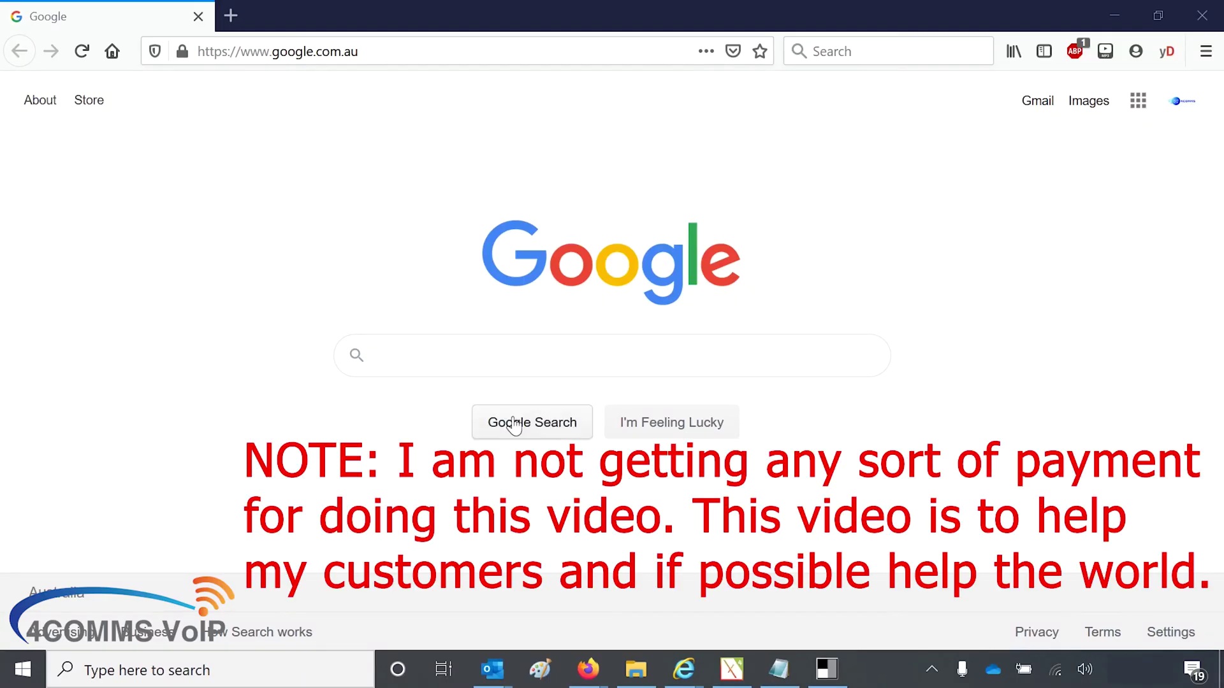
Step: Search Google for 'zoiper' and open the official zoiper.com result
{"action": "left_click", "coordinate": [497, 361]}
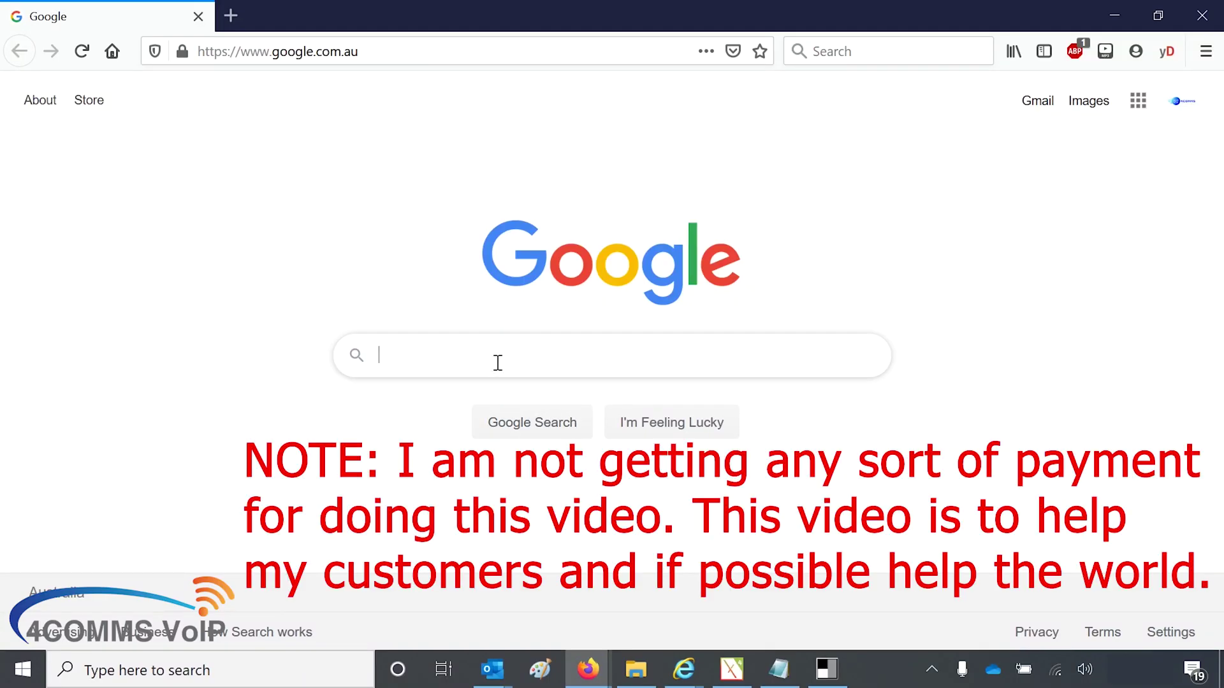
{"action": "type", "text": "zoi"}
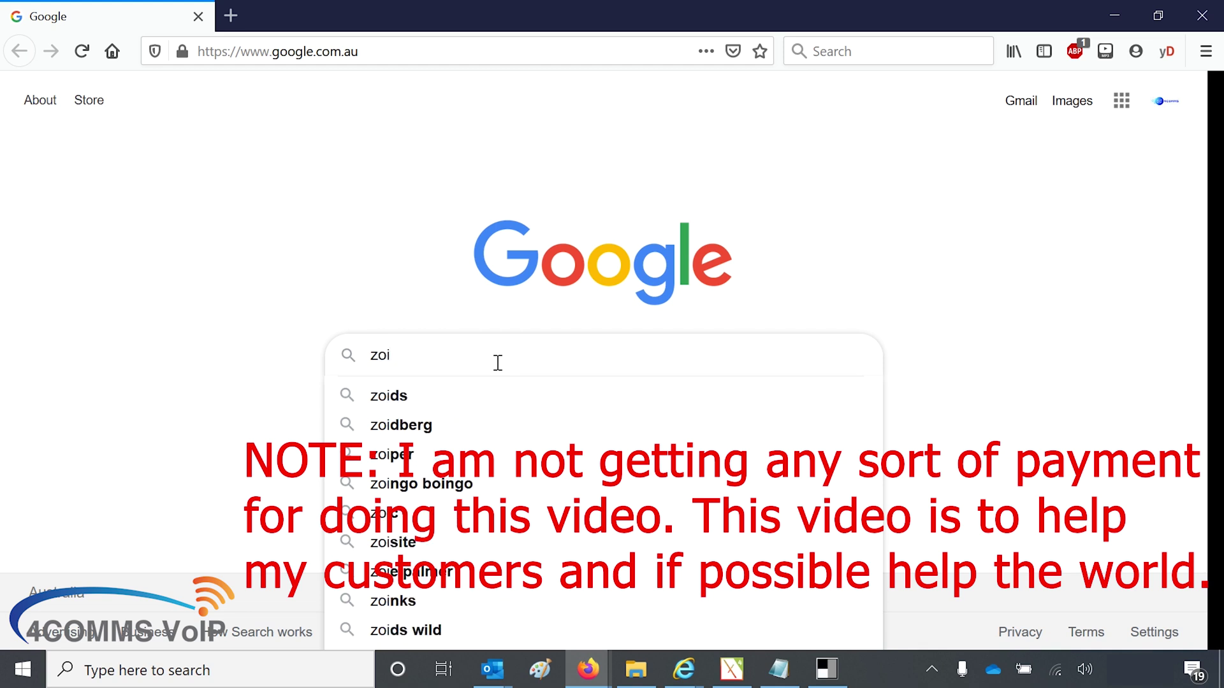
{"action": "type", "text": "p"}
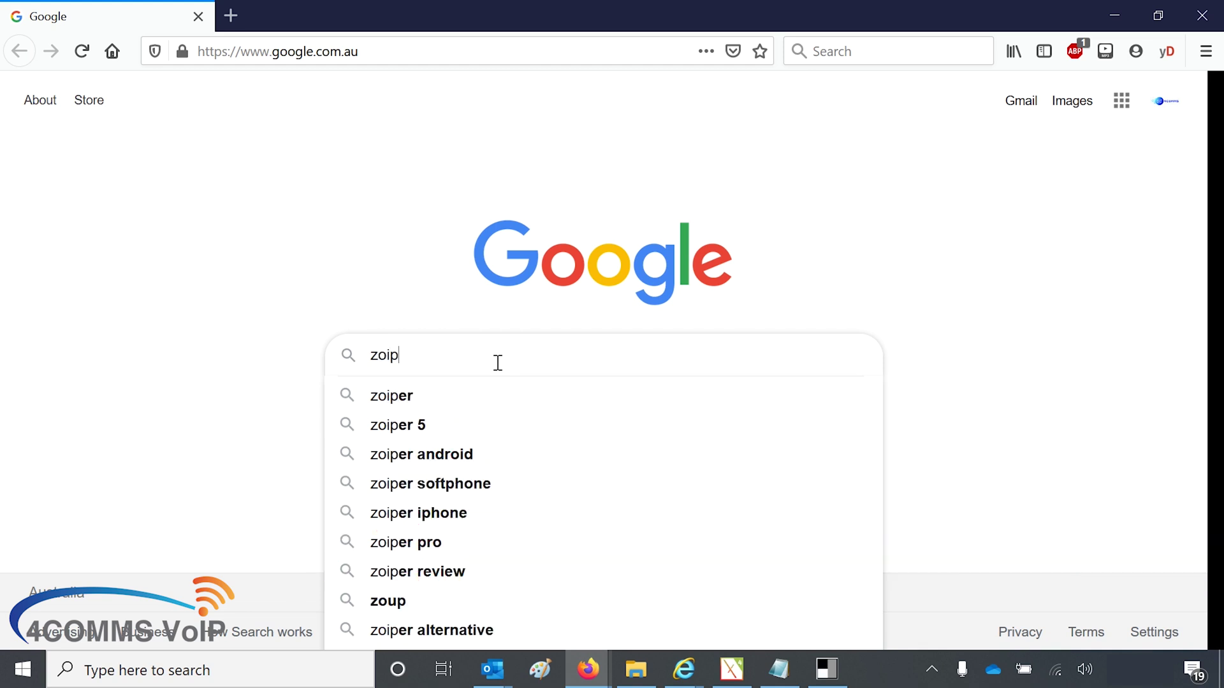
{"action": "left_click", "coordinate": [390, 403]}
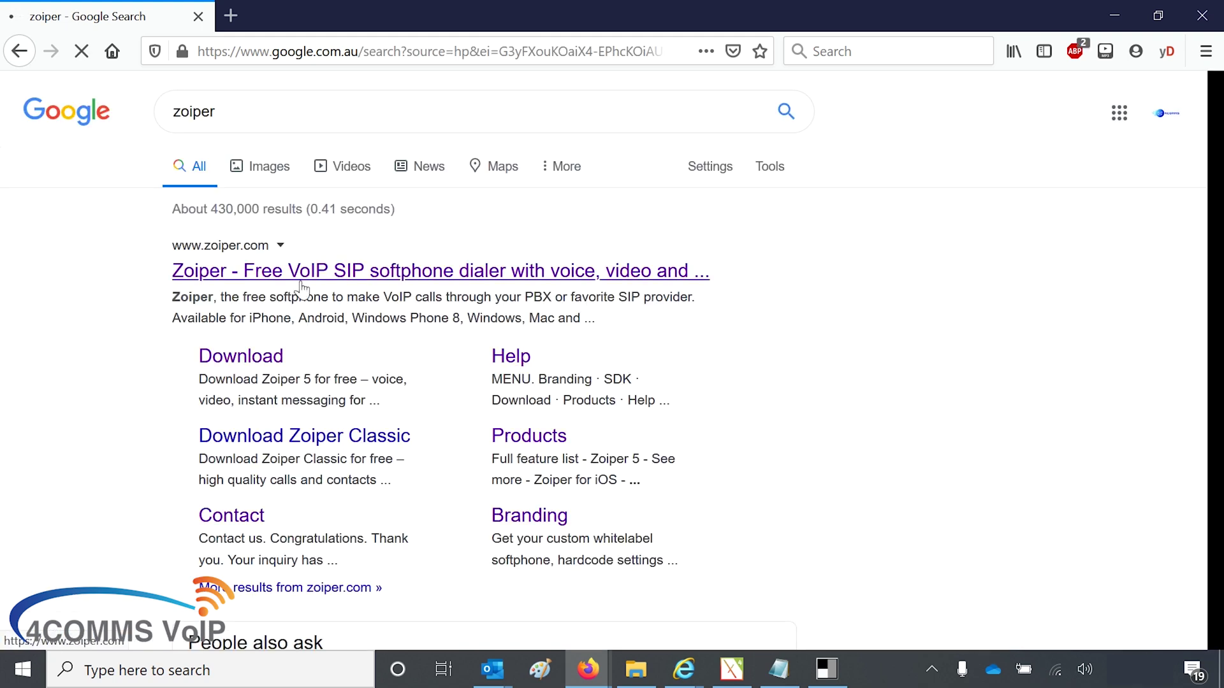
{"action": "left_click", "coordinate": [256, 271]}
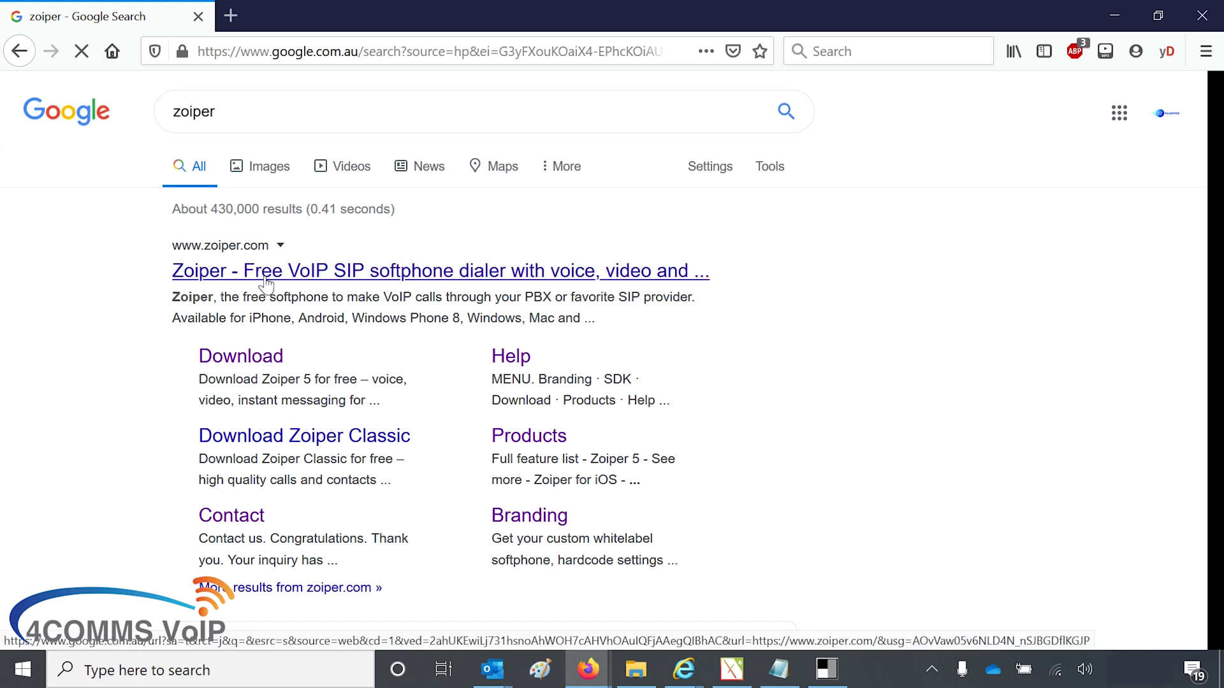
Step: Save the free Windows Zoiper5_Installer_v5.3.8.exe into Desktop's New folder (2)
{"action": "left_click", "coordinate": [265, 275]}
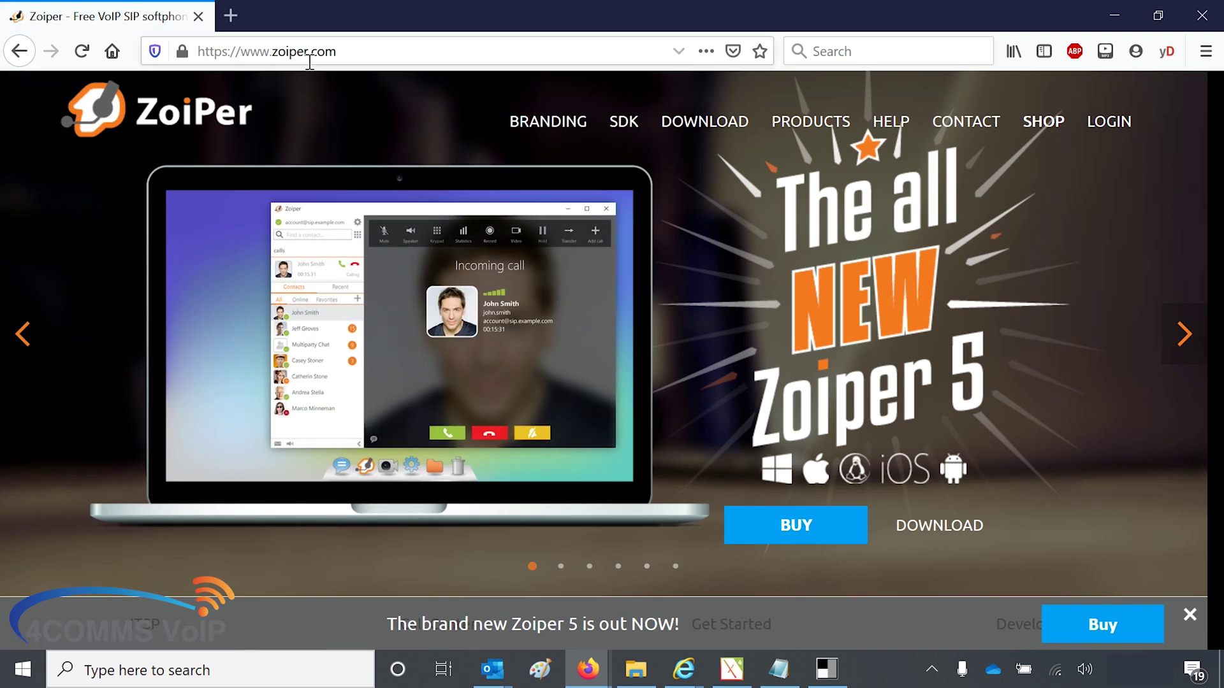
{"action": "left_click", "coordinate": [706, 132]}
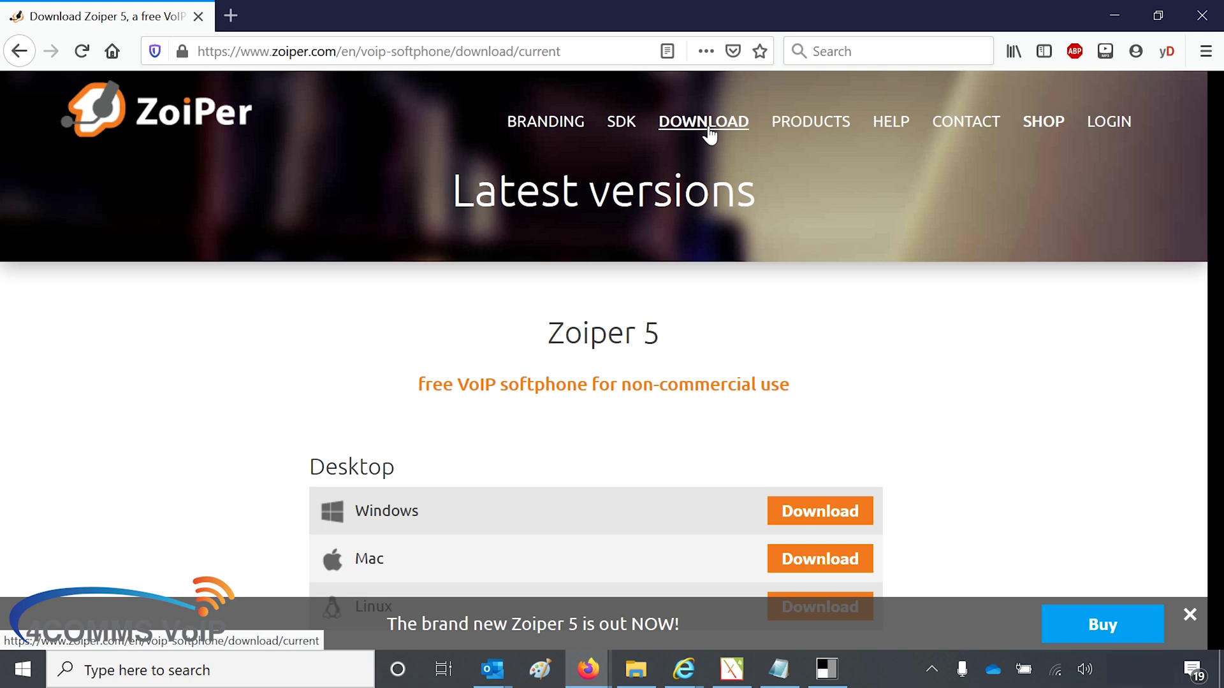
{"action": "left_click", "coordinate": [807, 520]}
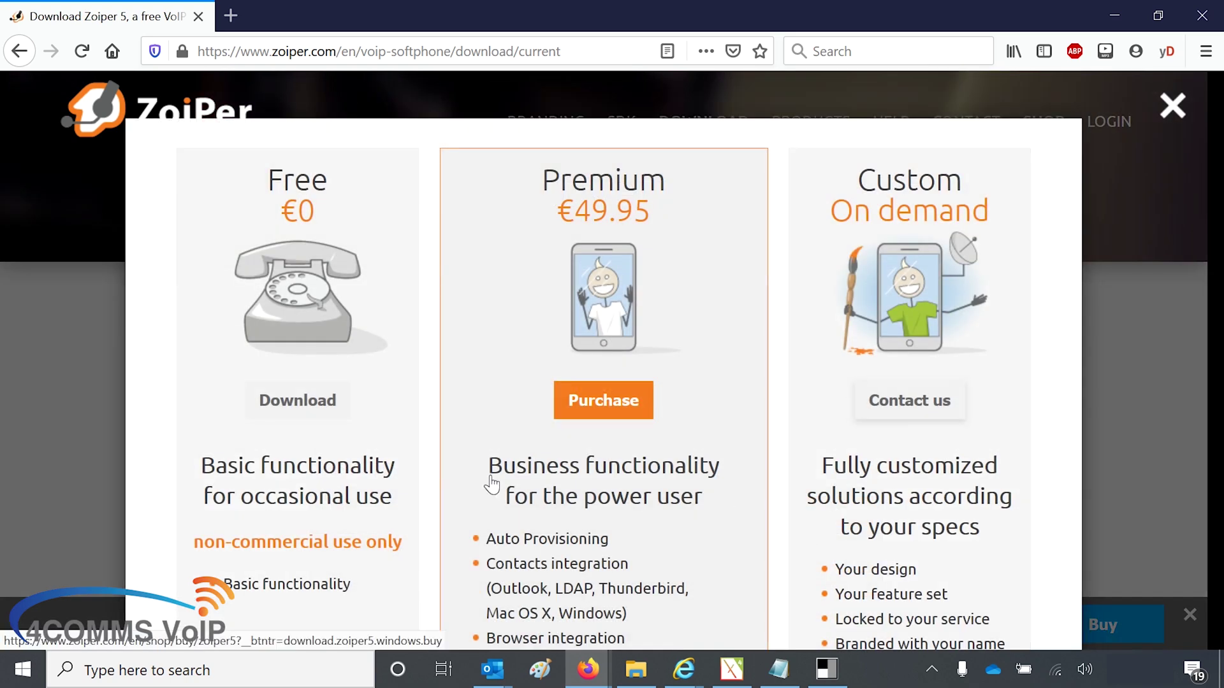
{"action": "left_click", "coordinate": [327, 410]}
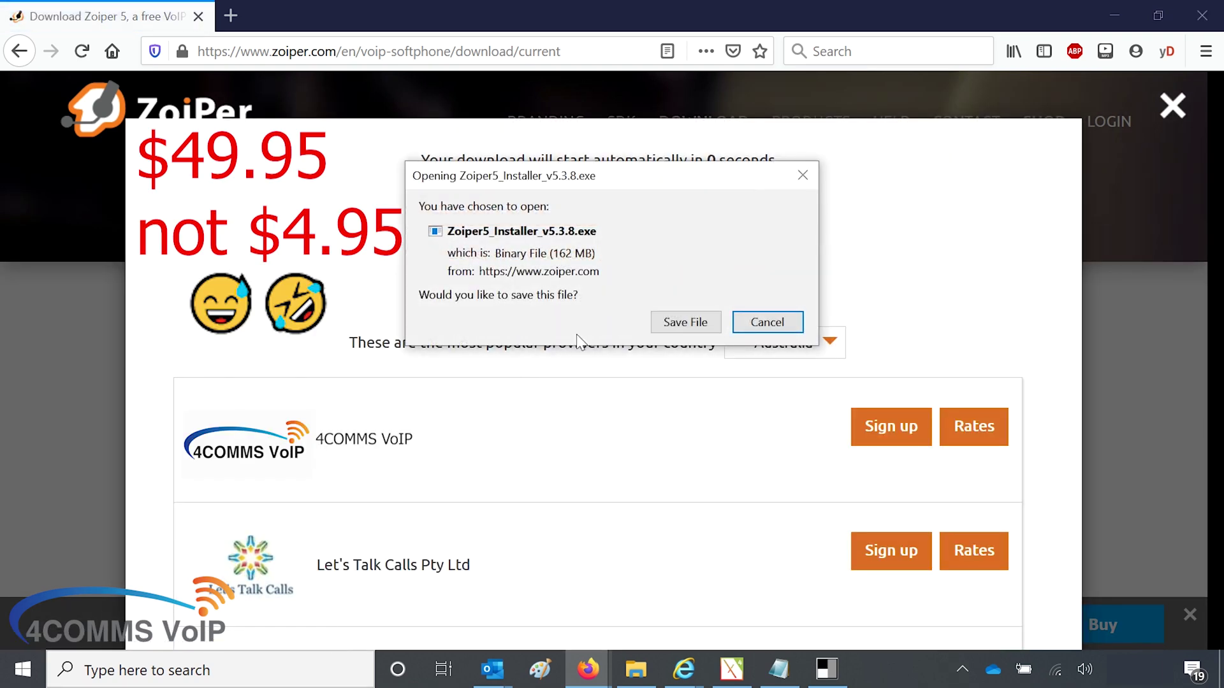
{"action": "left_click", "coordinate": [675, 321]}
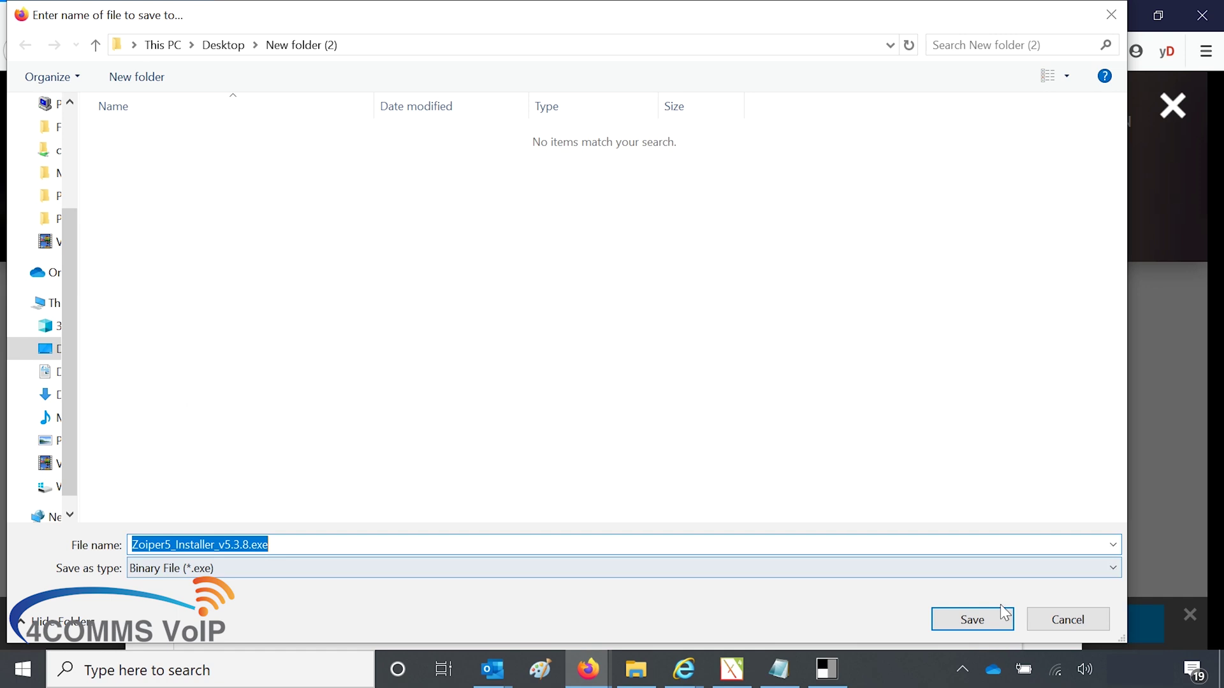
{"action": "left_click", "coordinate": [984, 617]}
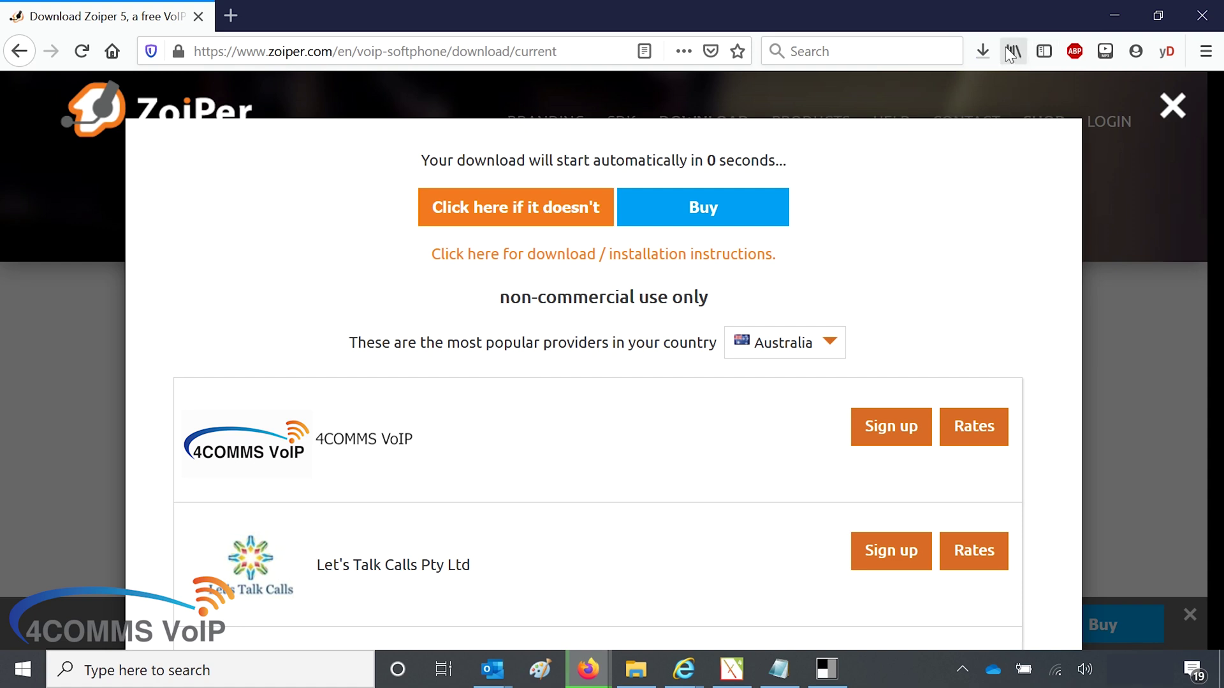
Step: Watch the Zoiper5 installer download finish, then dismiss the downloads list
{"action": "left_click", "coordinate": [984, 51]}
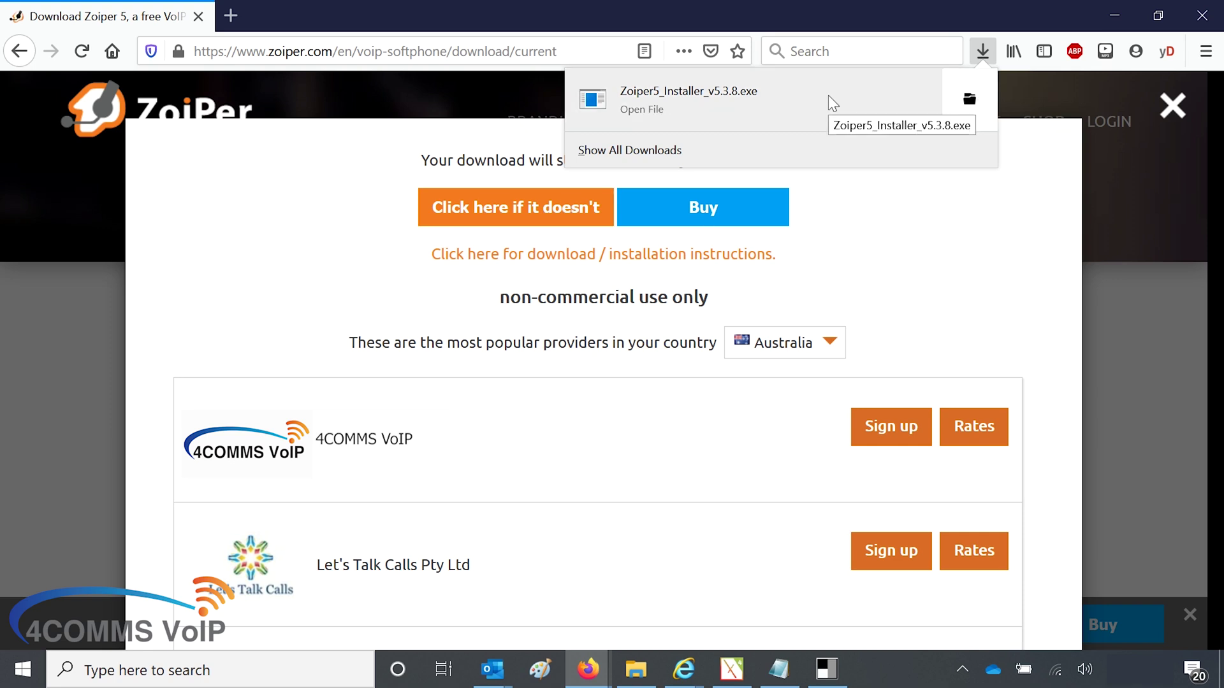
{"action": "left_click", "coordinate": [856, 216]}
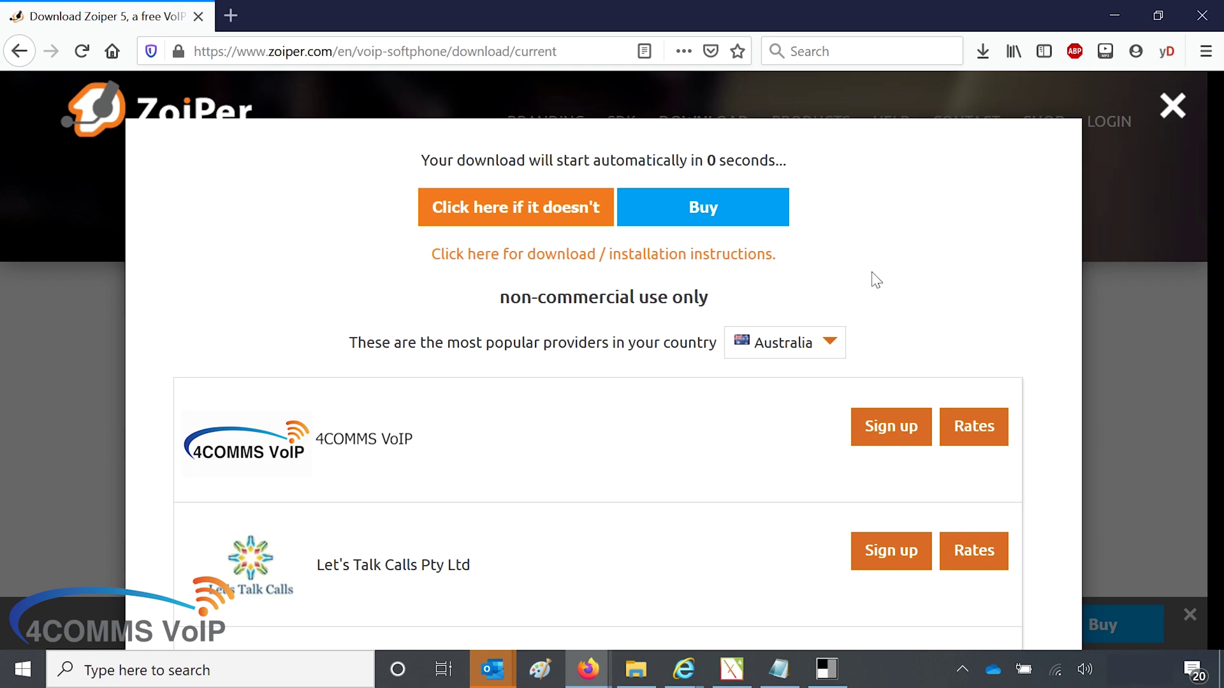
Step: Launch the downloaded Zoiper5 installer from Firefox's Library downloads list
{"action": "key", "text": "ctrl+shift+y"}
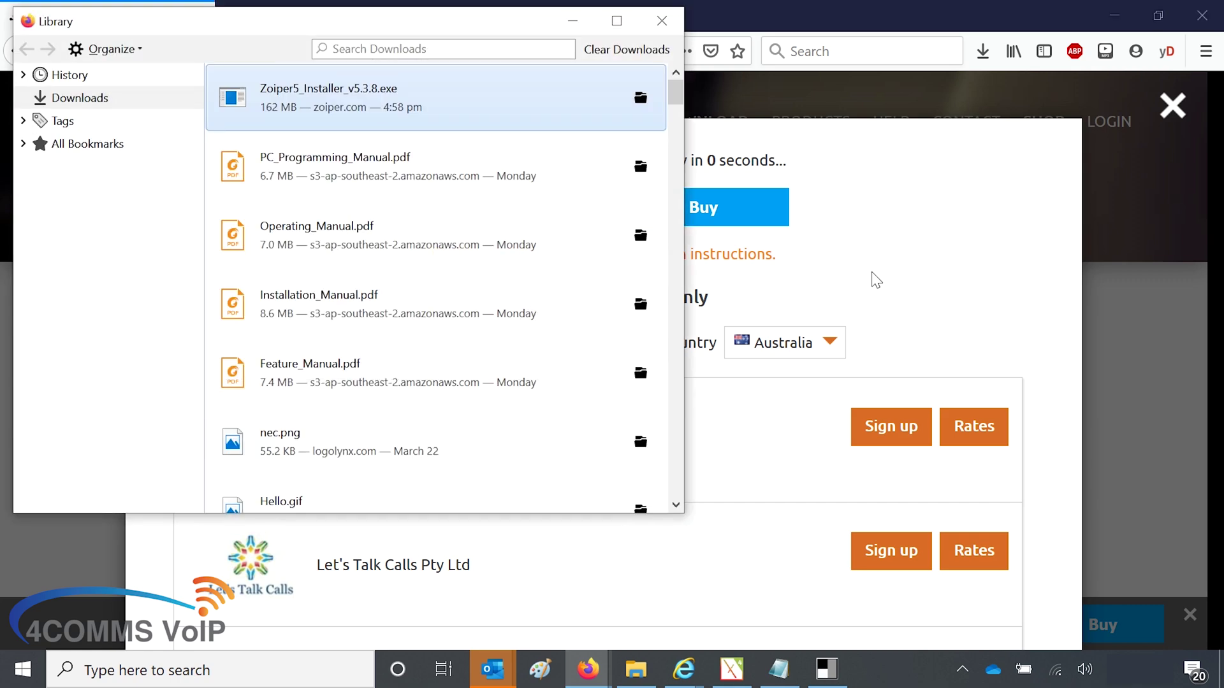
{"action": "right_click", "coordinate": [365, 94]}
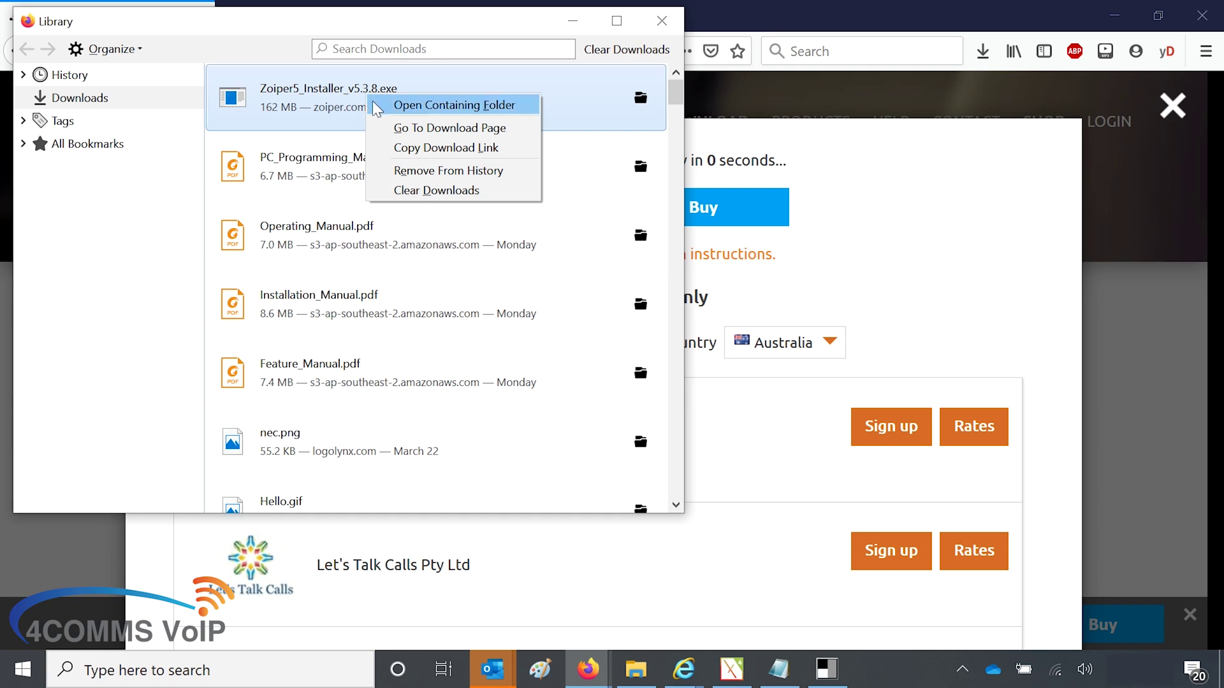
{"action": "left_click", "coordinate": [304, 107]}
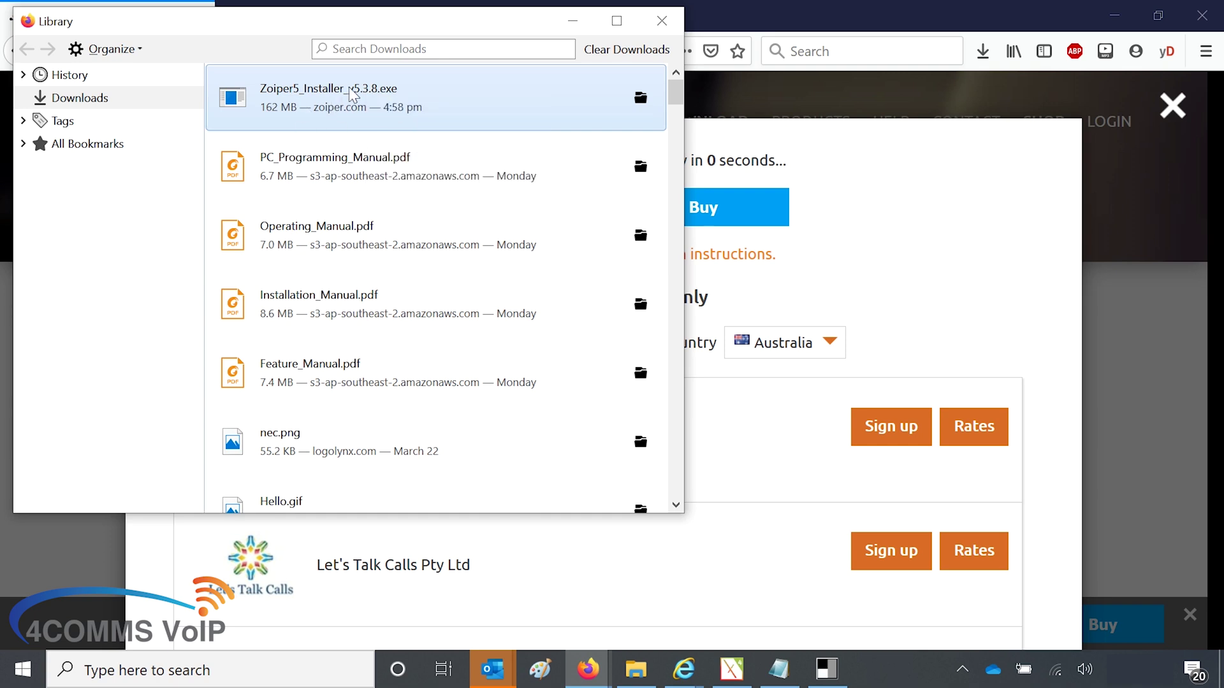
{"action": "left_click", "coordinate": [352, 94]}
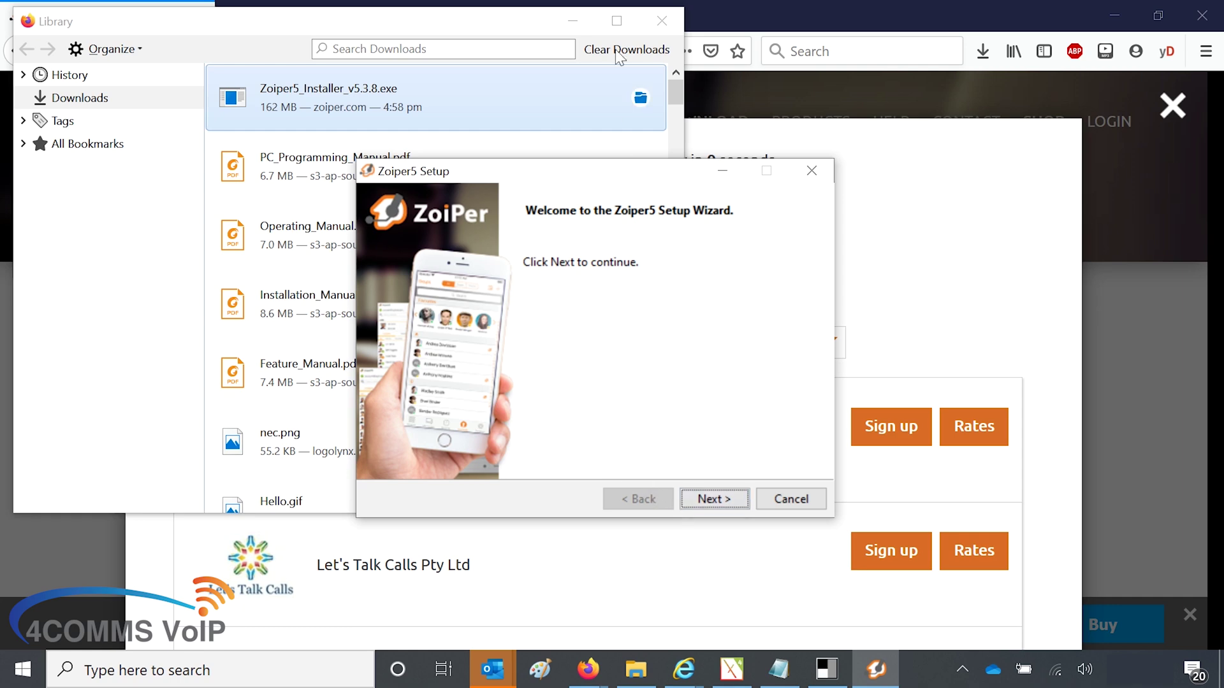
Step: Close the Library, then accept the Zoiper5 license agreement in the setup wizard
{"action": "left_click", "coordinate": [654, 23]}
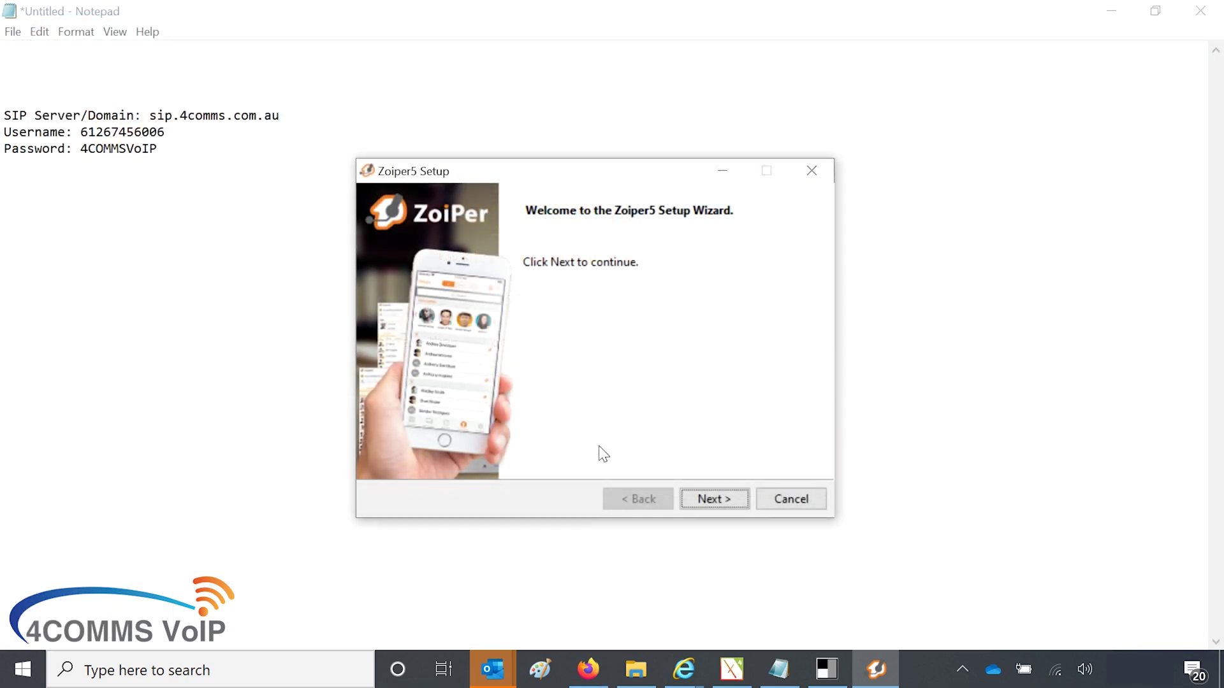
{"action": "left_click", "coordinate": [704, 501]}
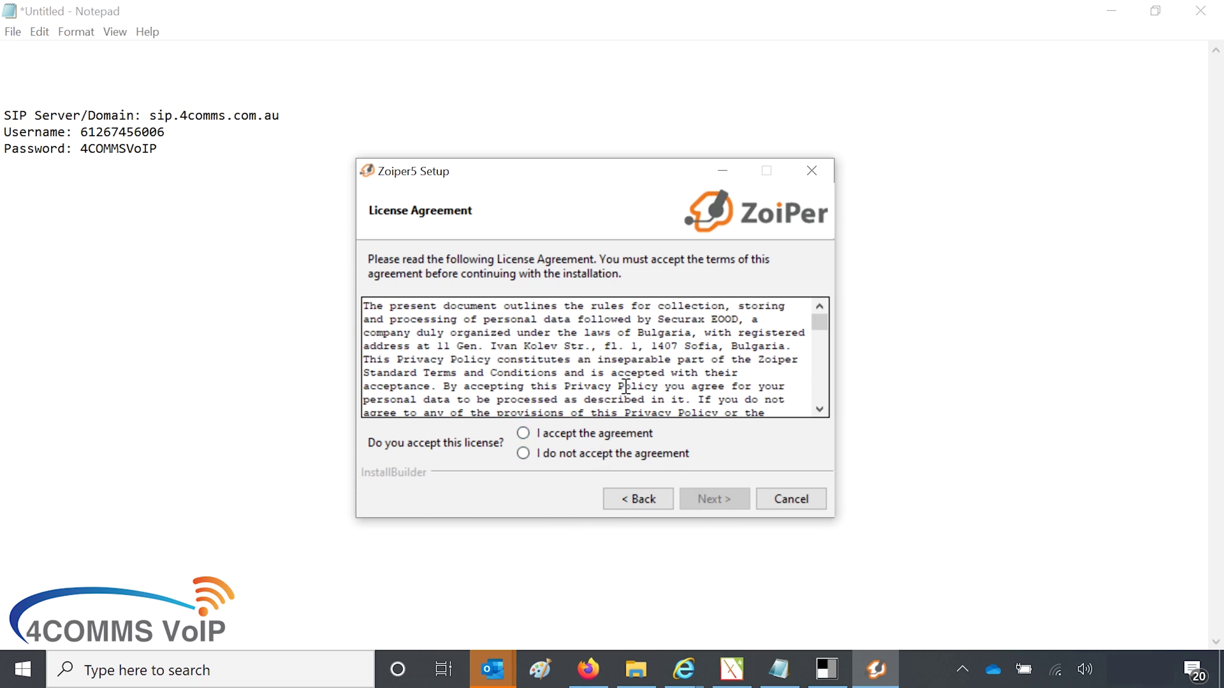
{"action": "scroll", "coordinate": [626, 385], "scroll_direction": "down", "scroll_amount": 15}
{"action": "scroll", "coordinate": [626, 386], "scroll_direction": "down", "scroll_amount": 10}
{"action": "left_click", "coordinate": [559, 434]}
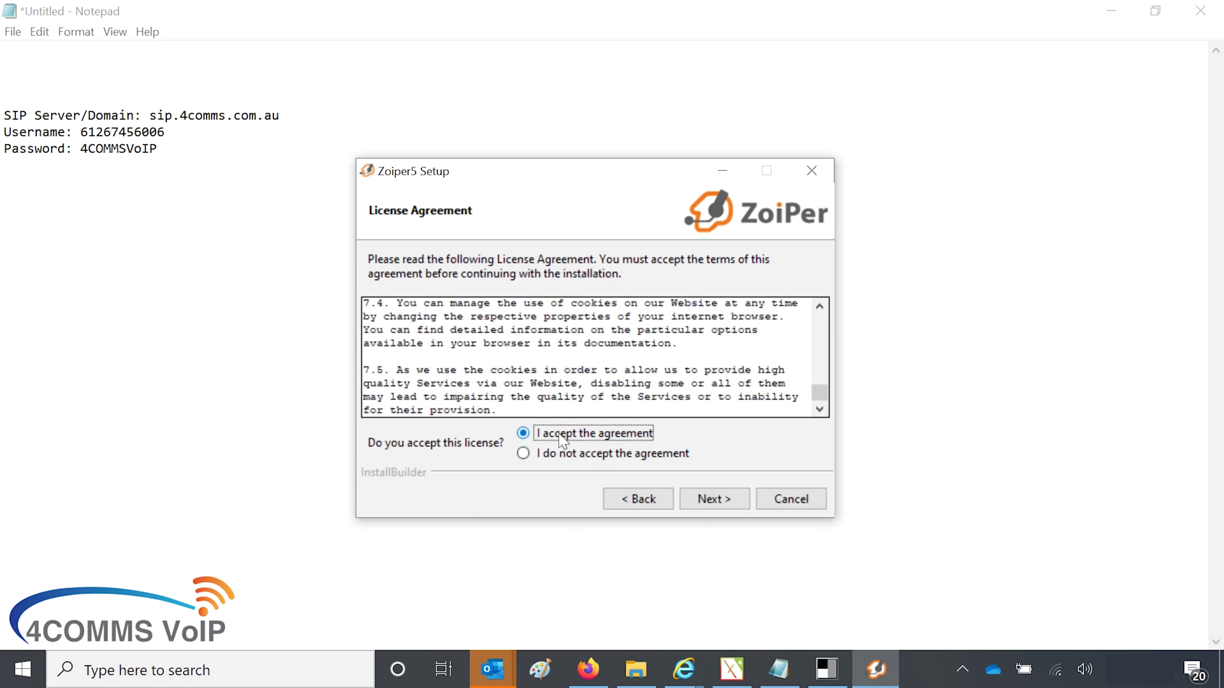
{"action": "left_click", "coordinate": [723, 496]}
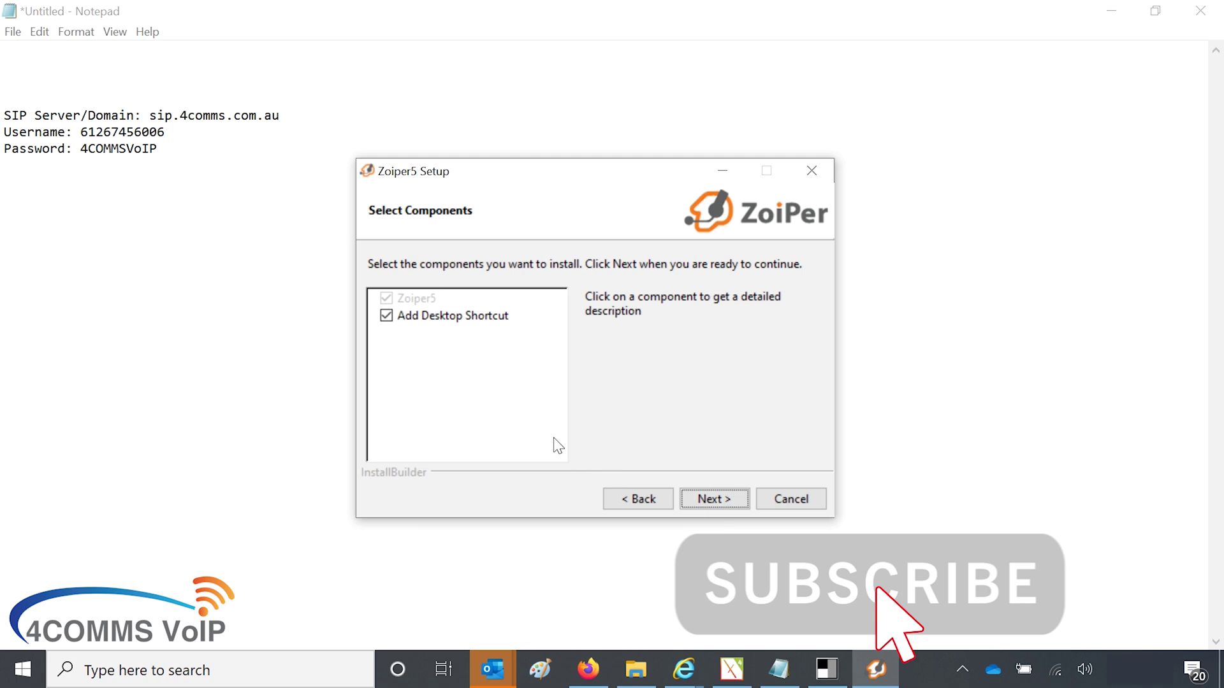
Step: Untick the desktop shortcut and install Zoiper5 with default folders, 64-bit, for All Users
{"action": "left_click", "coordinate": [387, 316]}
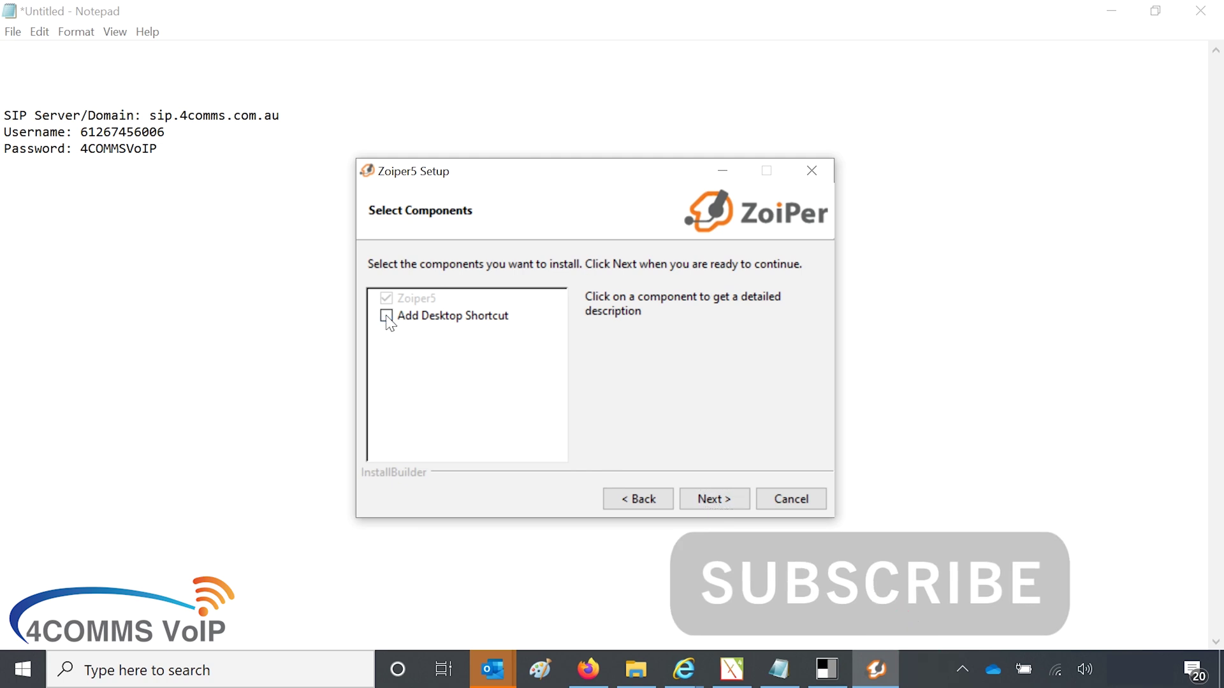
{"action": "left_click", "coordinate": [737, 499]}
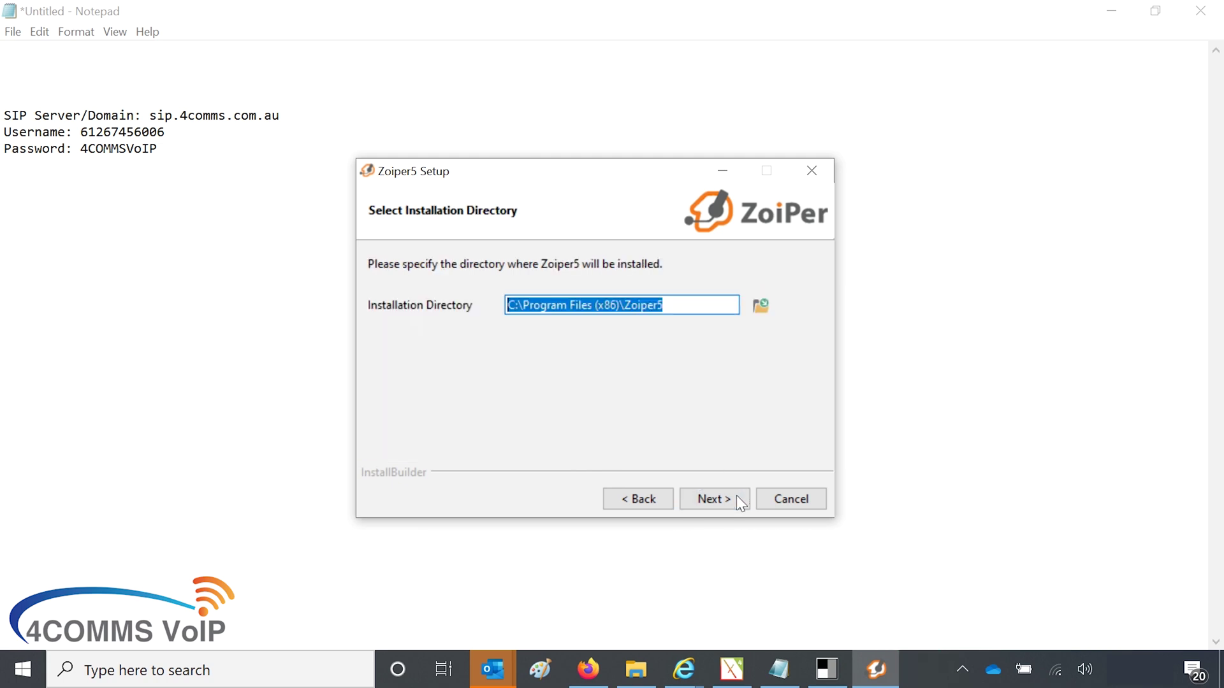
{"action": "left_click", "coordinate": [736, 496]}
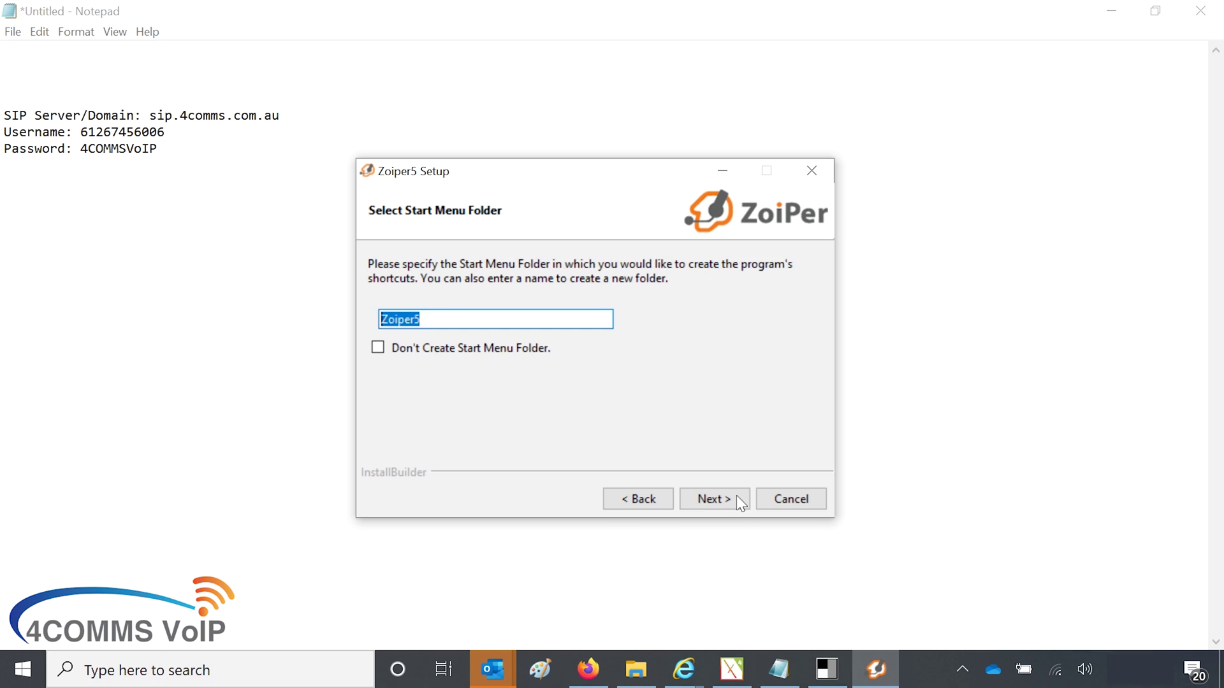
{"action": "left_click", "coordinate": [738, 501]}
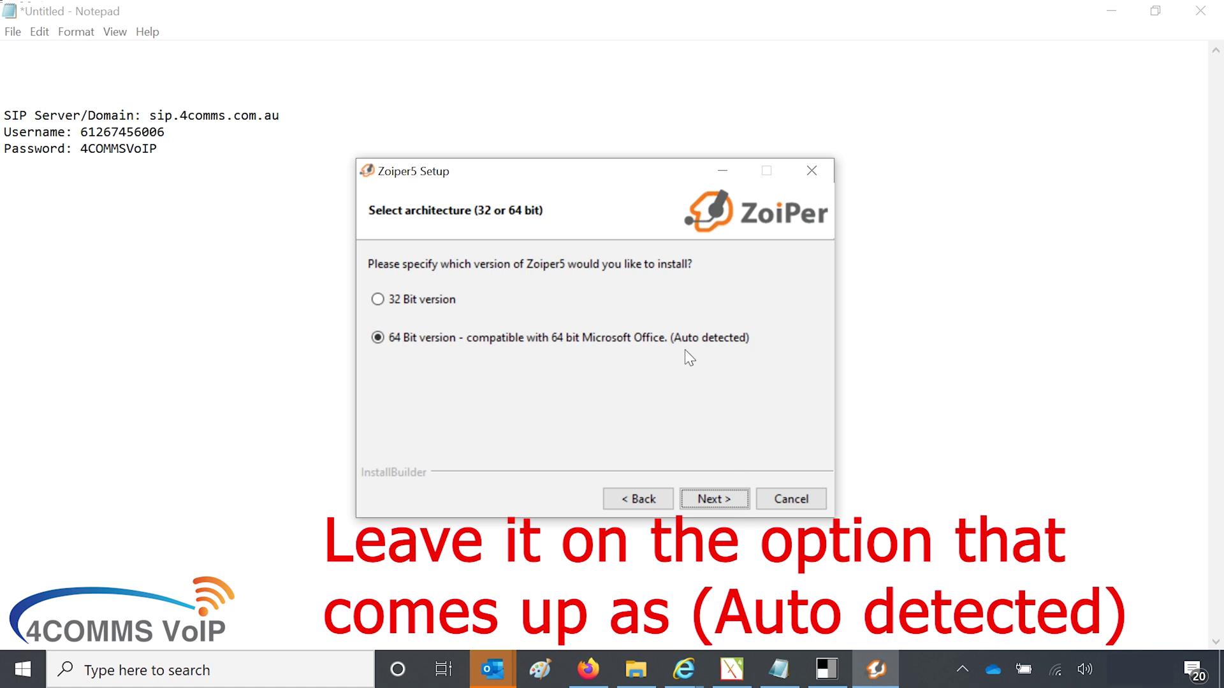
{"action": "left_click", "coordinate": [706, 503]}
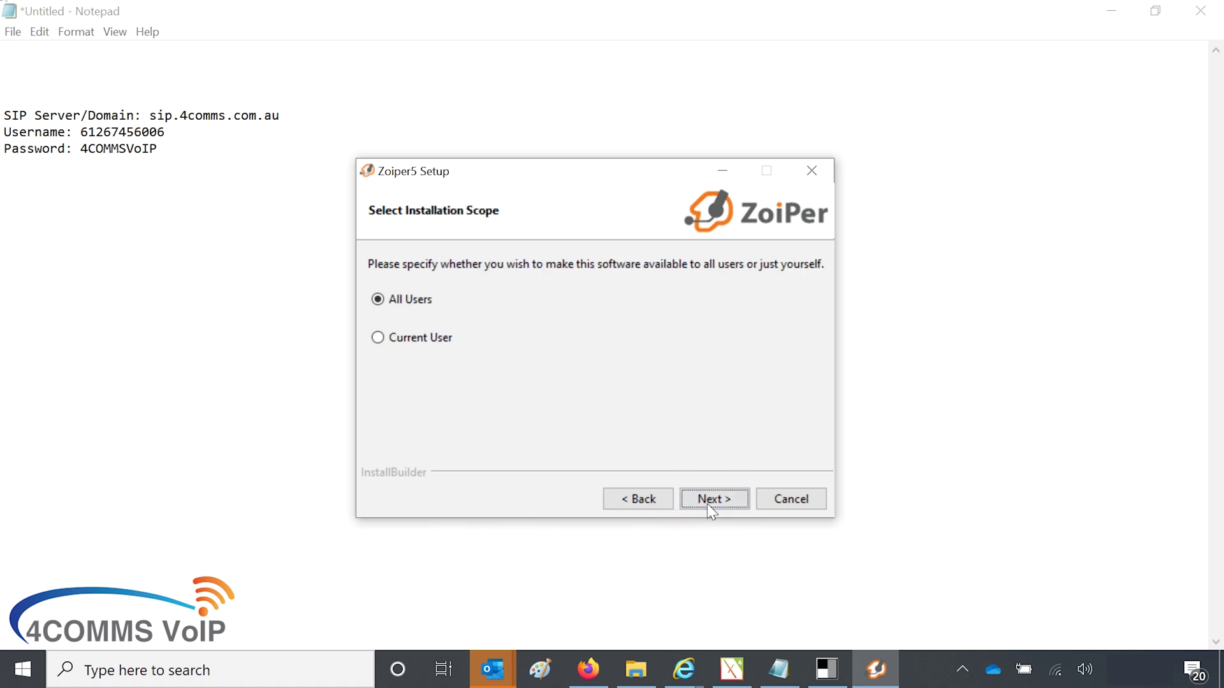
{"action": "left_click", "coordinate": [706, 502]}
{"action": "left_click", "coordinate": [707, 503]}
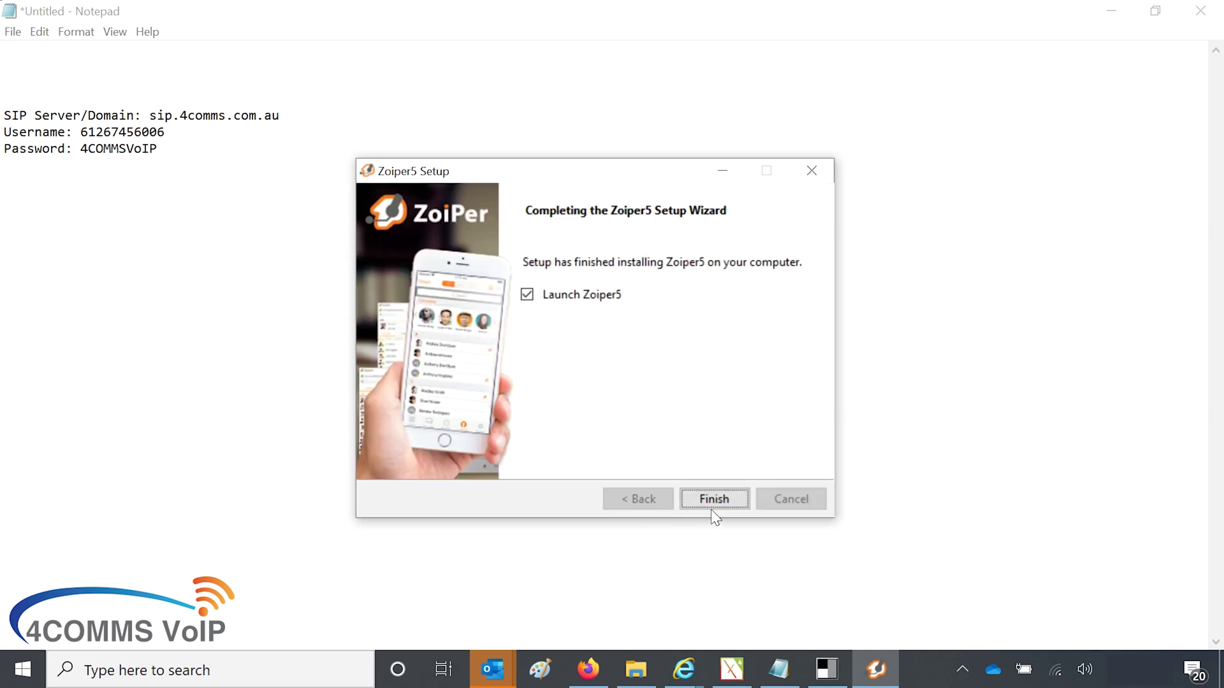
Step: Finish setup to launch Zoiper5 and continue as a free Community Edition user
{"action": "left_click", "coordinate": [713, 504]}
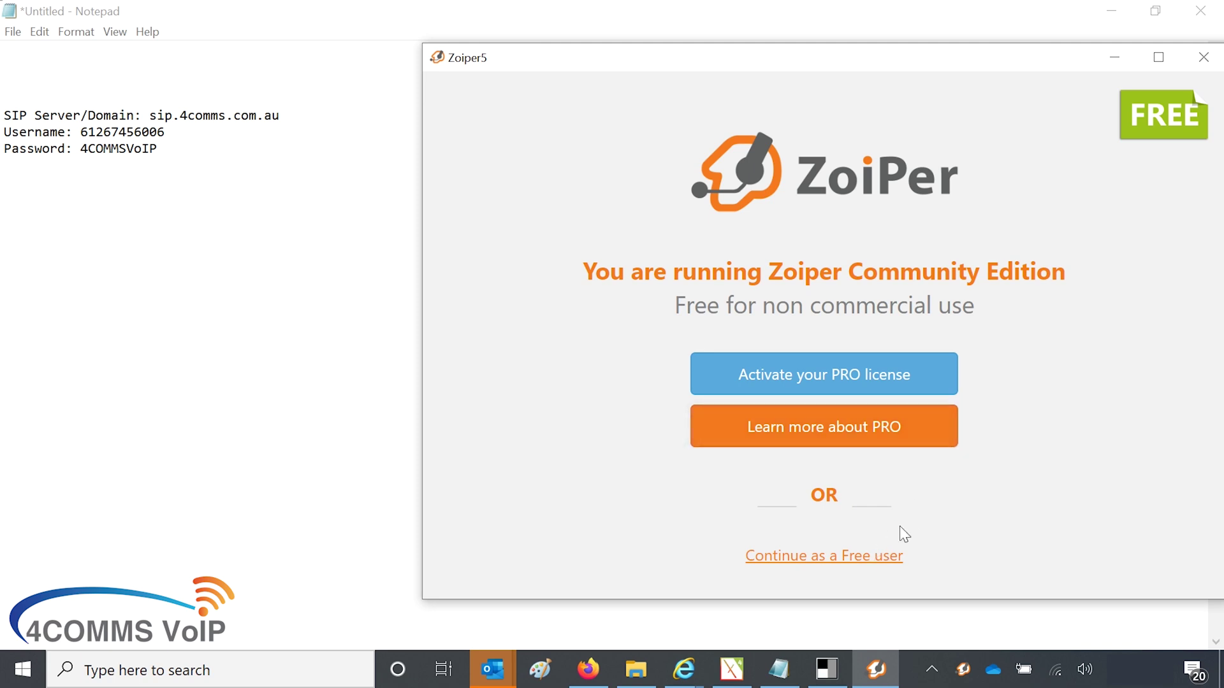
{"action": "left_click", "coordinate": [862, 557]}
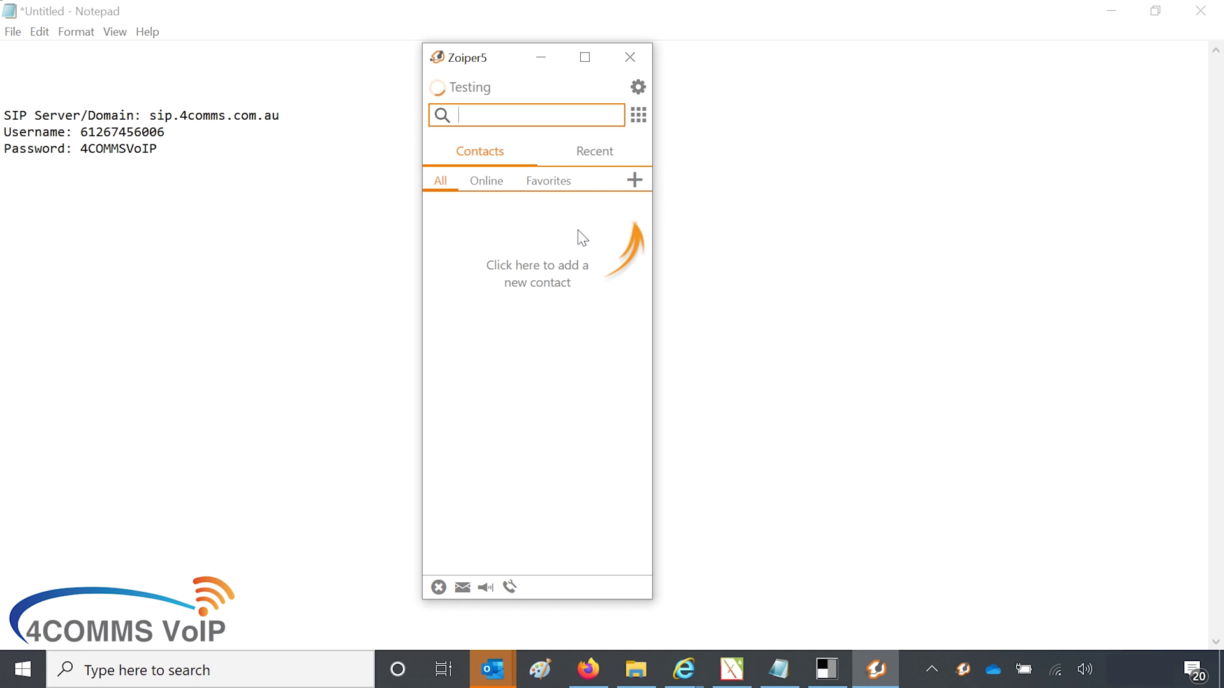
Step: Open the Testing account settings, check the sip.4comms.com.au domain, and clear the old username and password
{"action": "left_click", "coordinate": [641, 92]}
{"action": "left_click", "coordinate": [505, 124]}
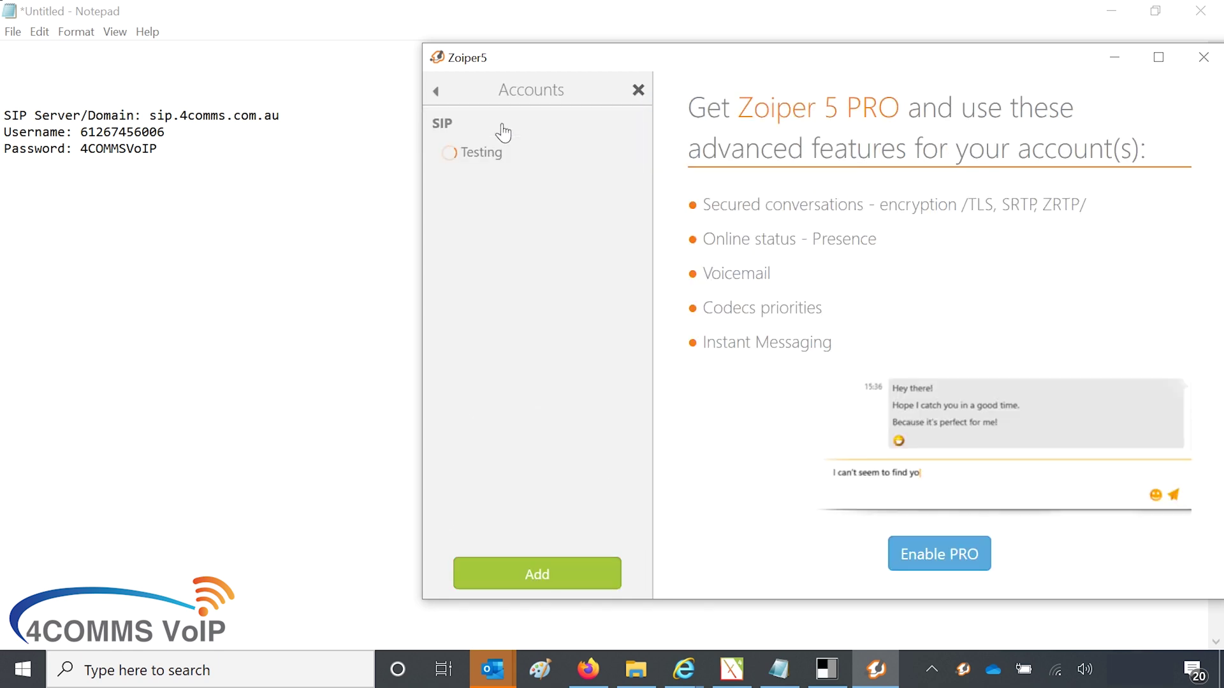
{"action": "left_click", "coordinate": [500, 153]}
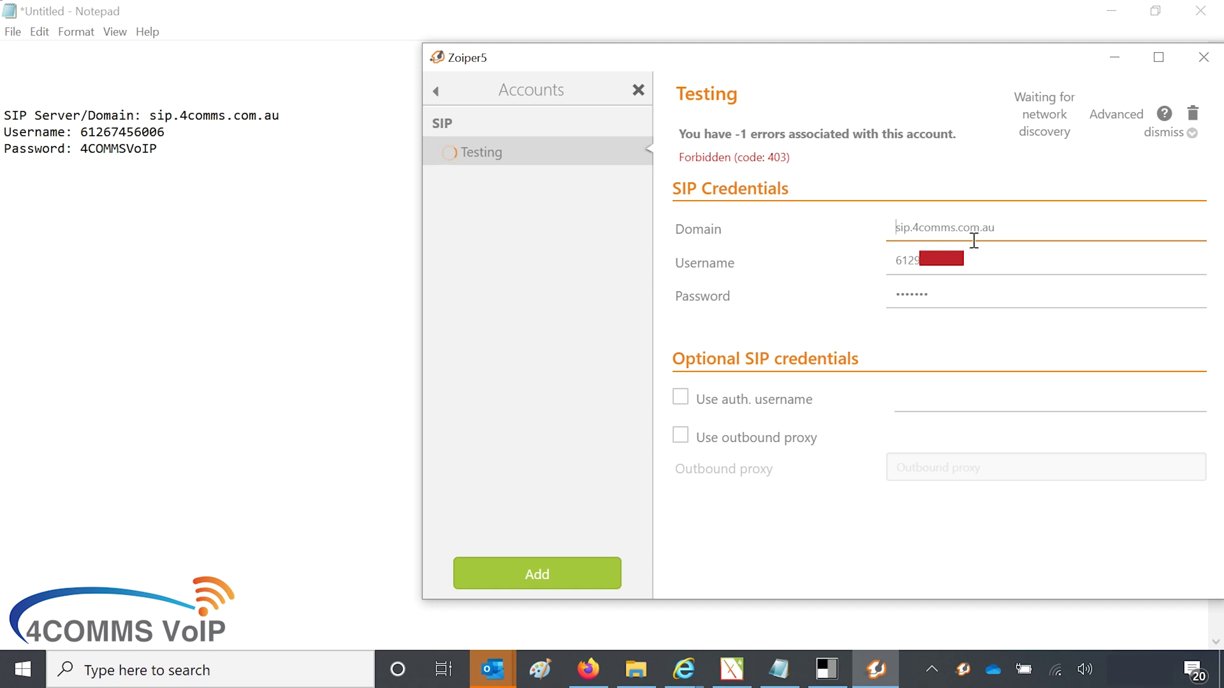
{"action": "left_click", "coordinate": [1011, 227]}
{"action": "double_click", "coordinate": [978, 261]}
{"action": "key", "text": "BackSpace"}
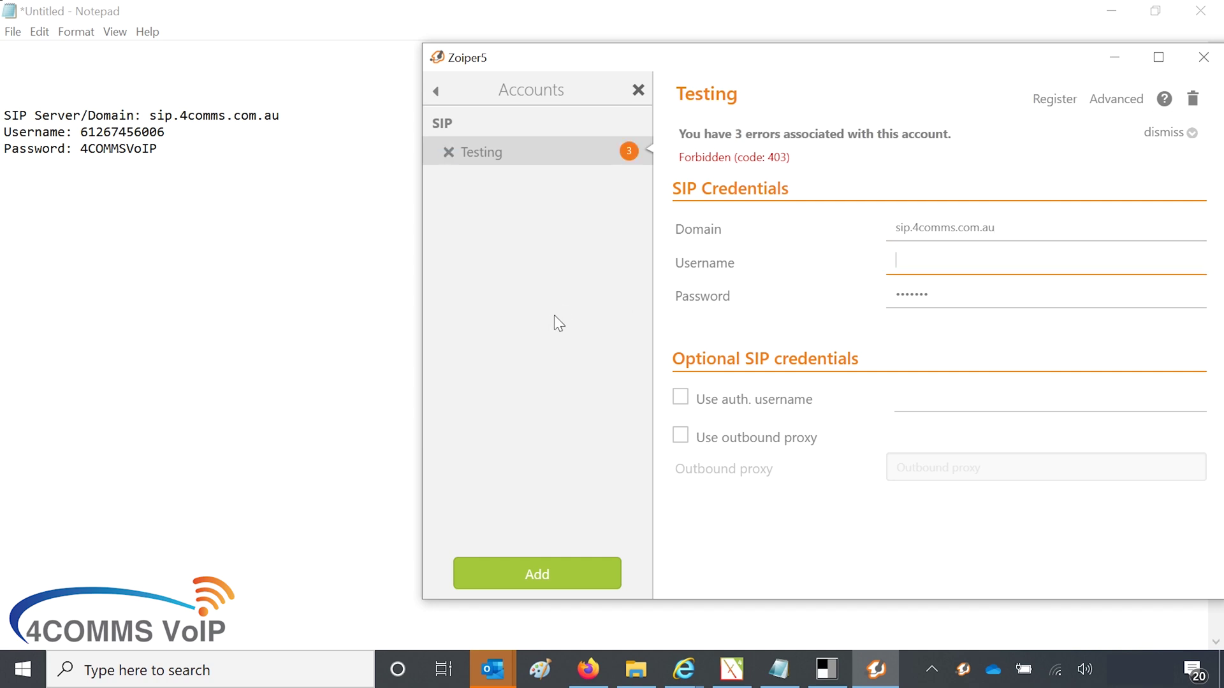
{"action": "double_click", "coordinate": [977, 294]}
{"action": "key", "text": "BackSpace"}
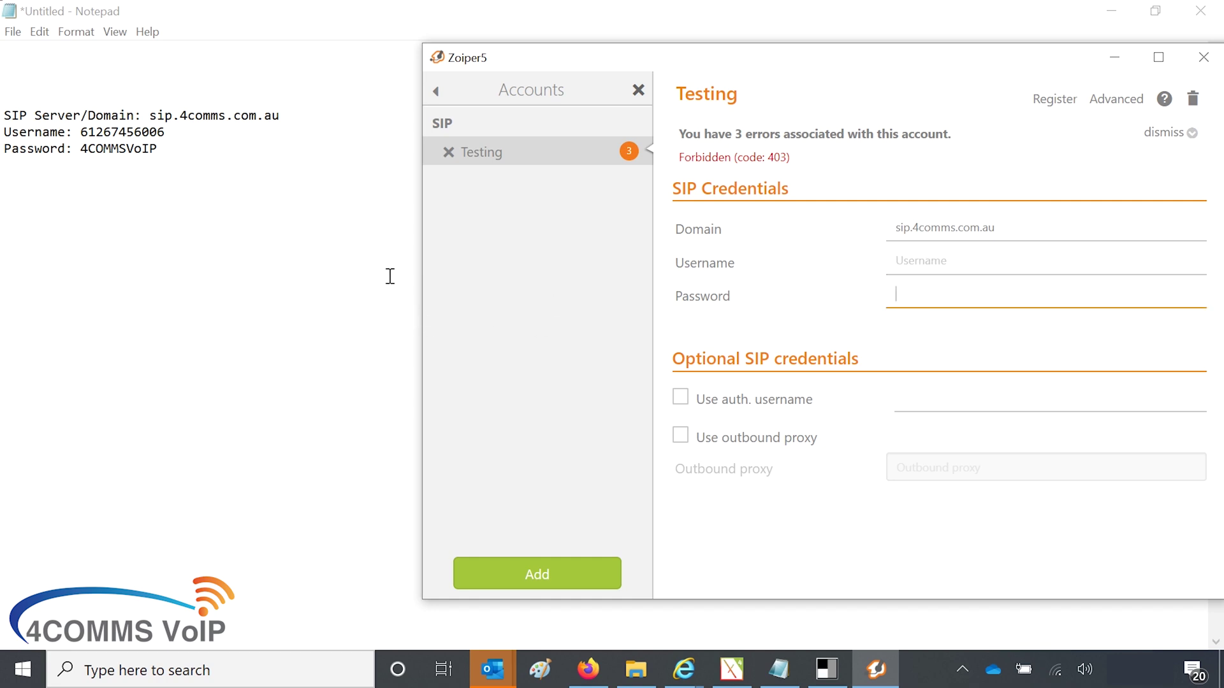
Step: Copy the username from the Notepad notes into the Testing account's Username field
{"action": "left_click", "coordinate": [164, 245]}
{"action": "left_click", "coordinate": [876, 670]}
{"action": "left_click", "coordinate": [1084, 267]}
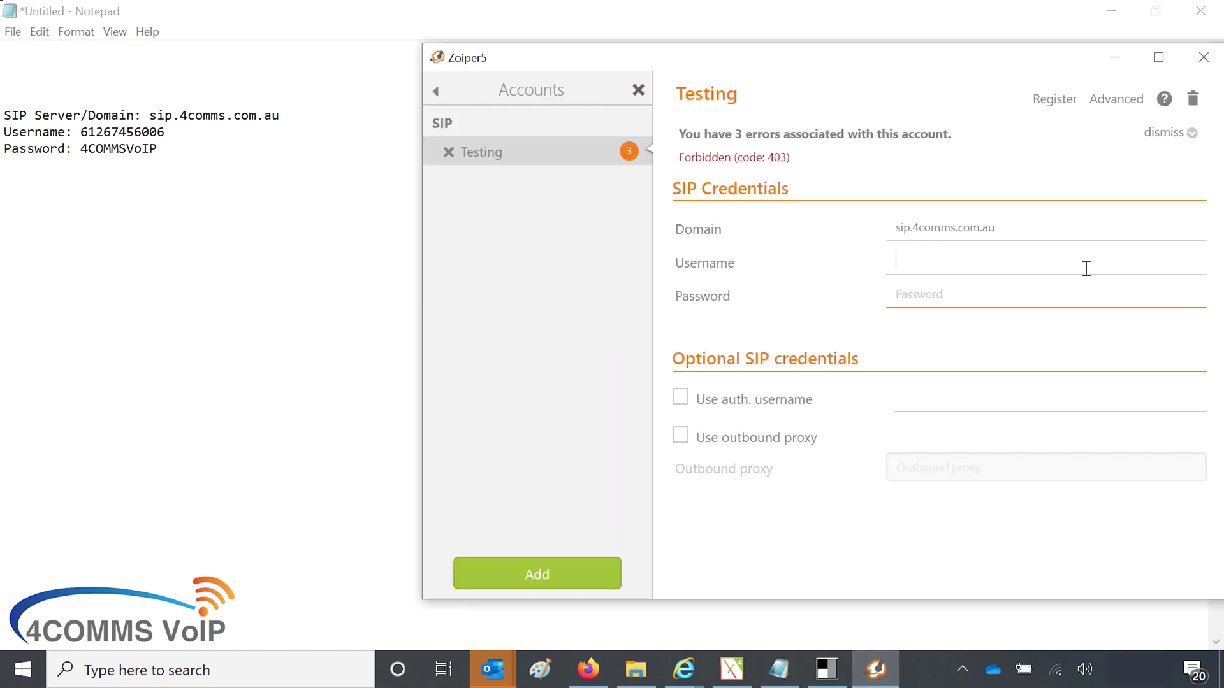
{"action": "left_click", "coordinate": [1162, 220]}
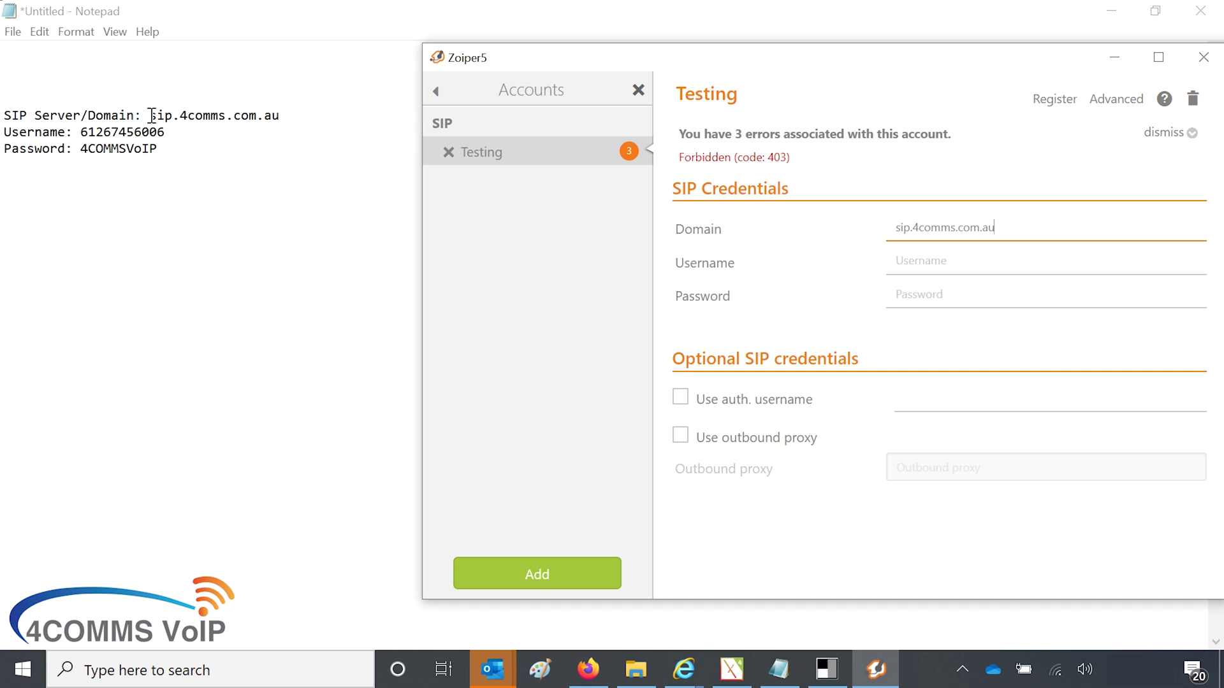
{"action": "left_click_drag", "start_coordinate": [151, 116], "coordinate": [266, 118]}
{"action": "left_click", "coordinate": [261, 132]}
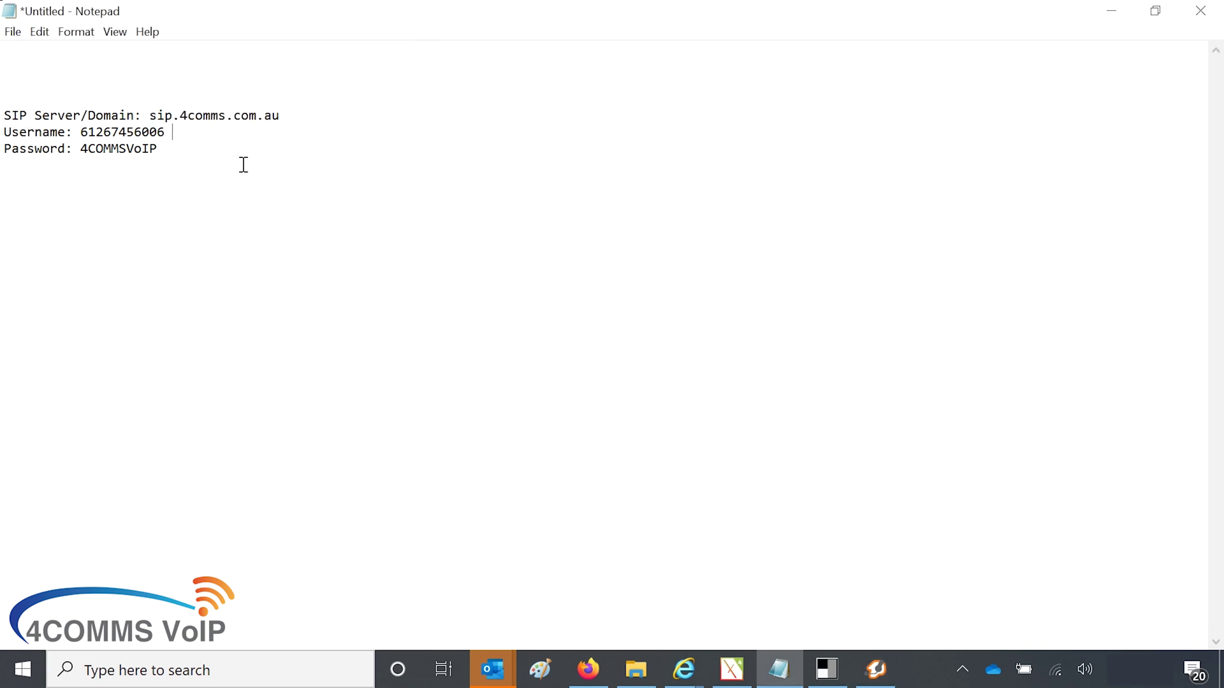
{"action": "double_click", "coordinate": [112, 132]}
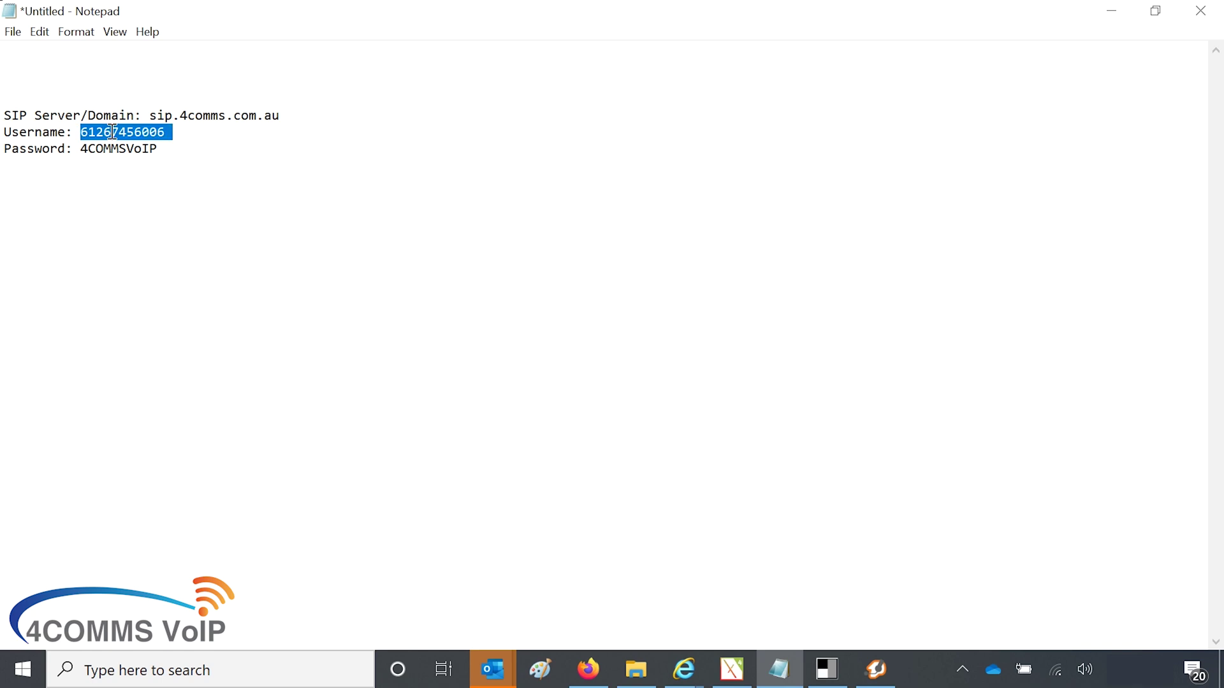
{"action": "left_click_drag", "start_coordinate": [82, 132], "coordinate": [165, 139]}
{"action": "key", "text": "ctrl+c"}
{"action": "key", "text": "Right"}
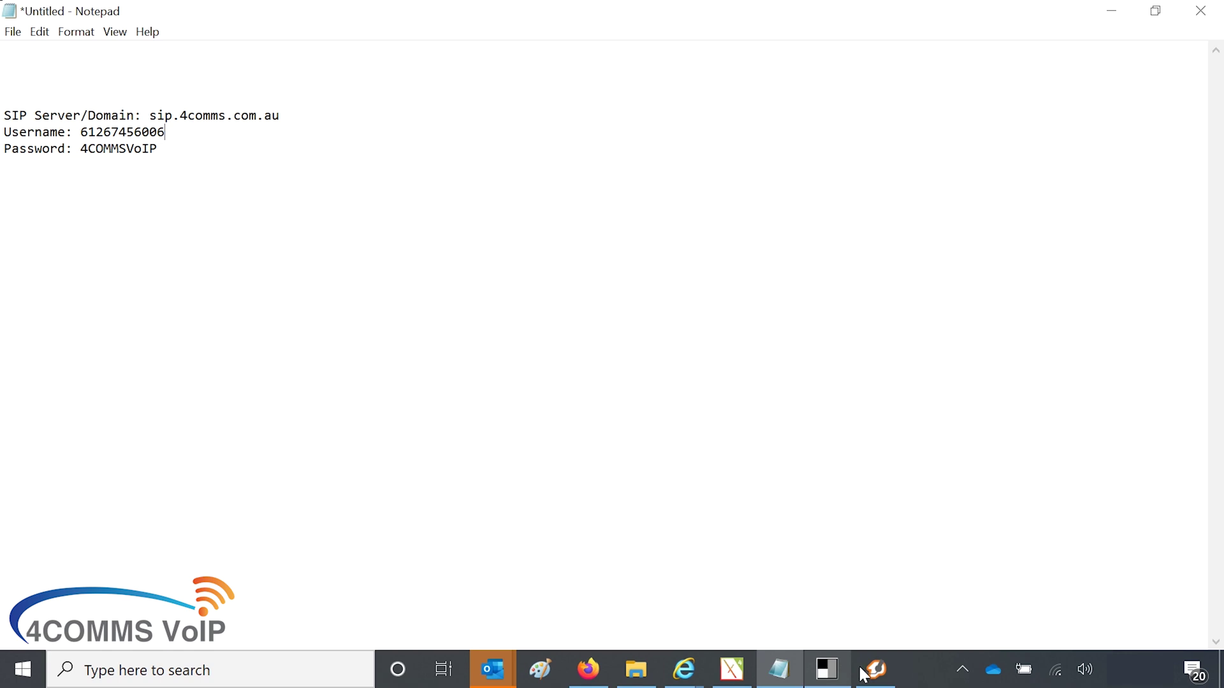
{"action": "left_click", "coordinate": [875, 667]}
{"action": "left_click", "coordinate": [976, 268]}
{"action": "key", "text": "ctrl+v"}
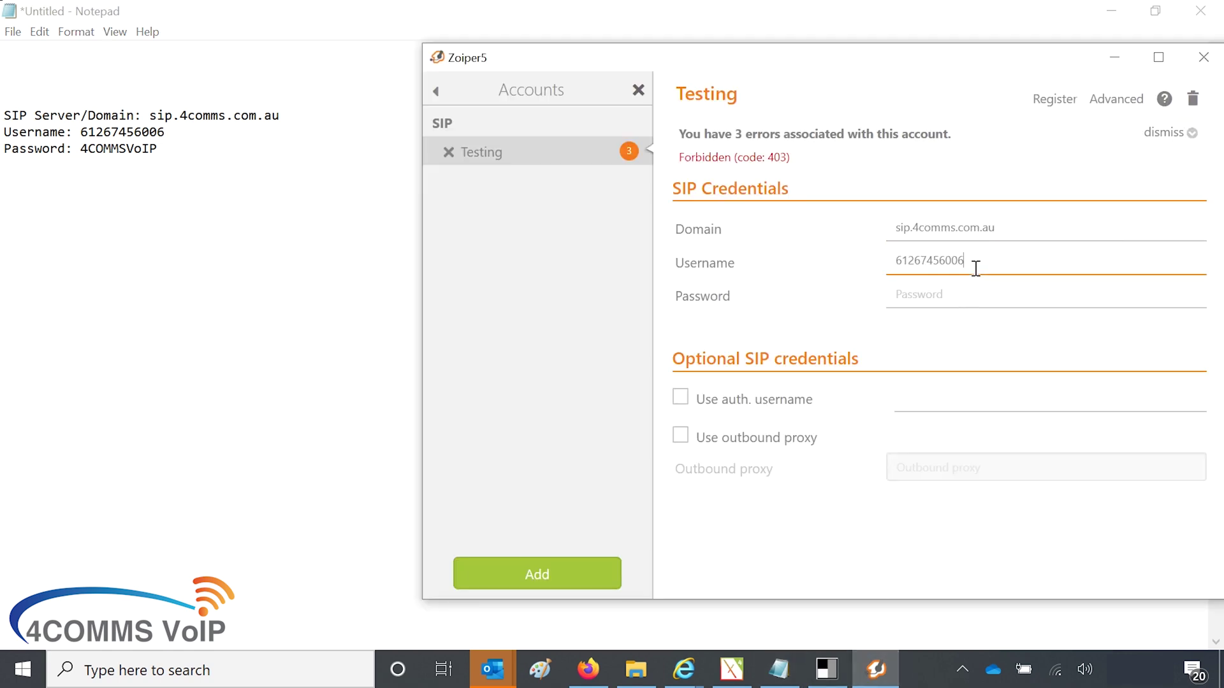
Step: Copy the password from the Notepad notes into the Testing account's Password field
{"action": "left_click", "coordinate": [109, 153]}
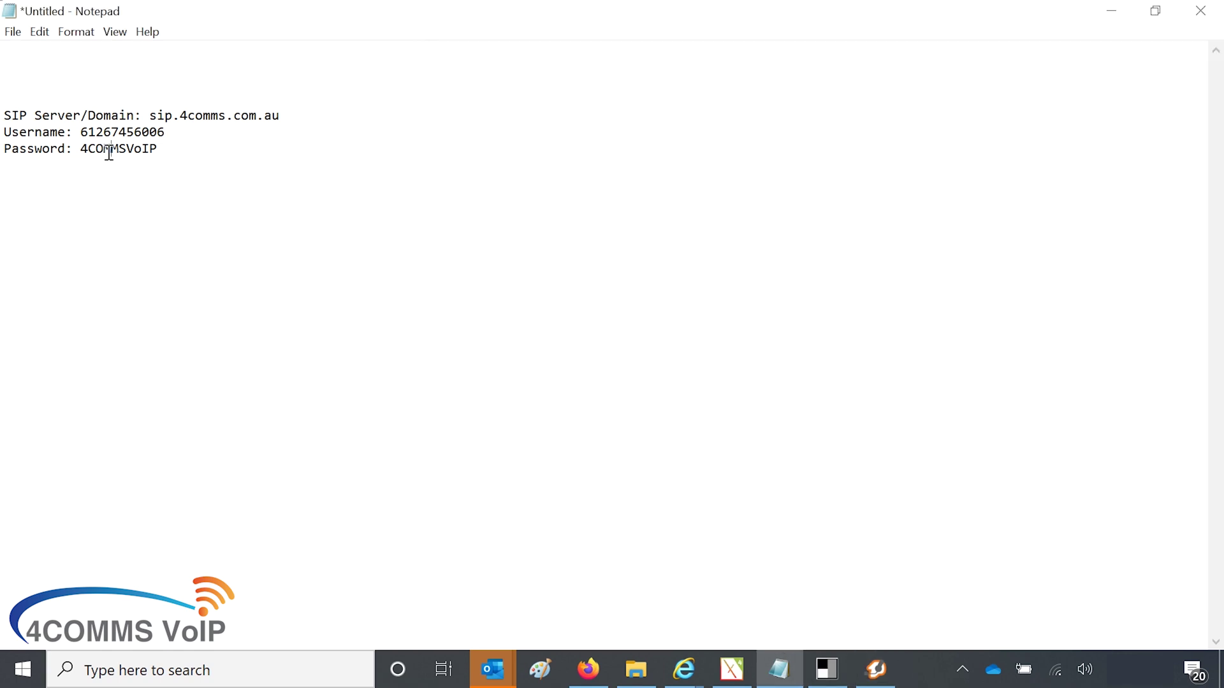
{"action": "left_click_drag", "start_coordinate": [80, 148], "coordinate": [156, 150]}
{"action": "key", "text": "alt+Tab"}
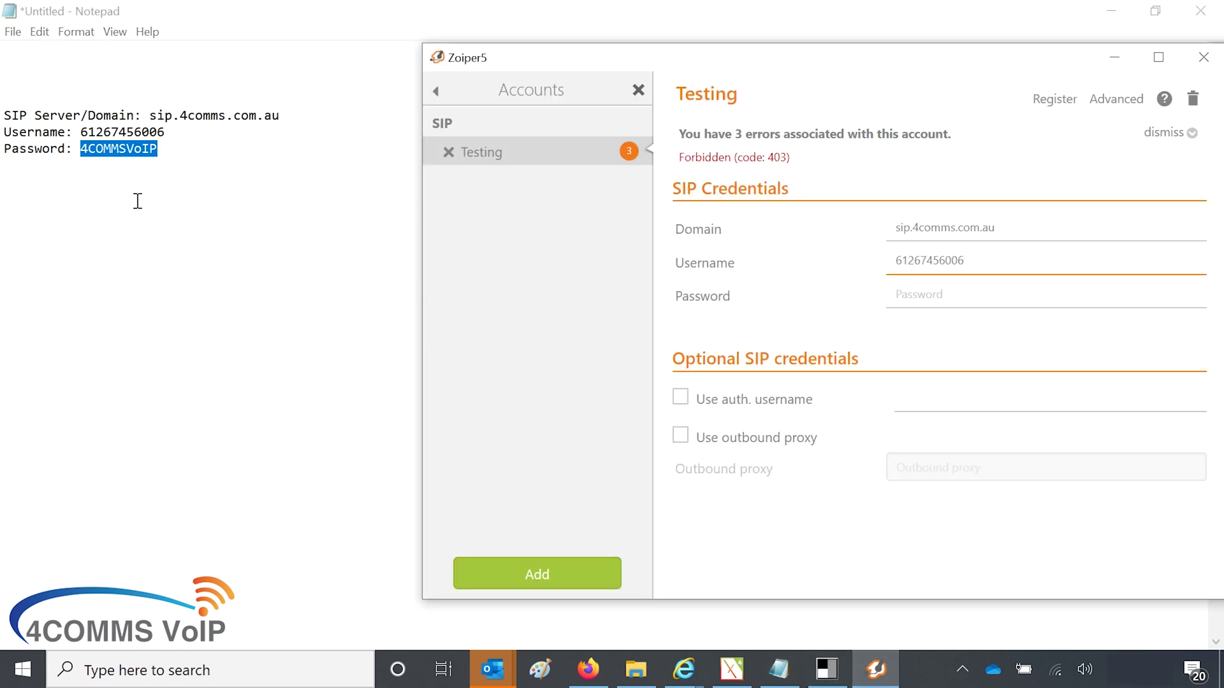
{"action": "key", "text": "alt+Tab"}
{"action": "right_click", "coordinate": [8, 151]}
{"action": "left_click", "coordinate": [63, 206]}
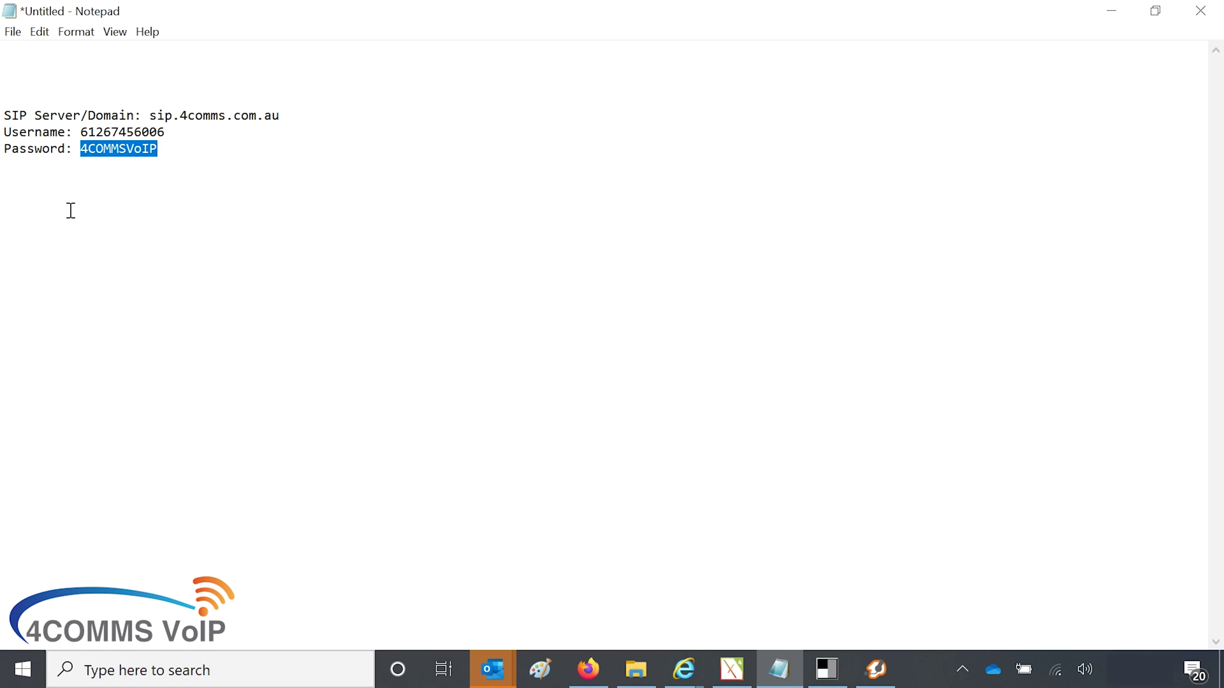
{"action": "left_click", "coordinate": [876, 670]}
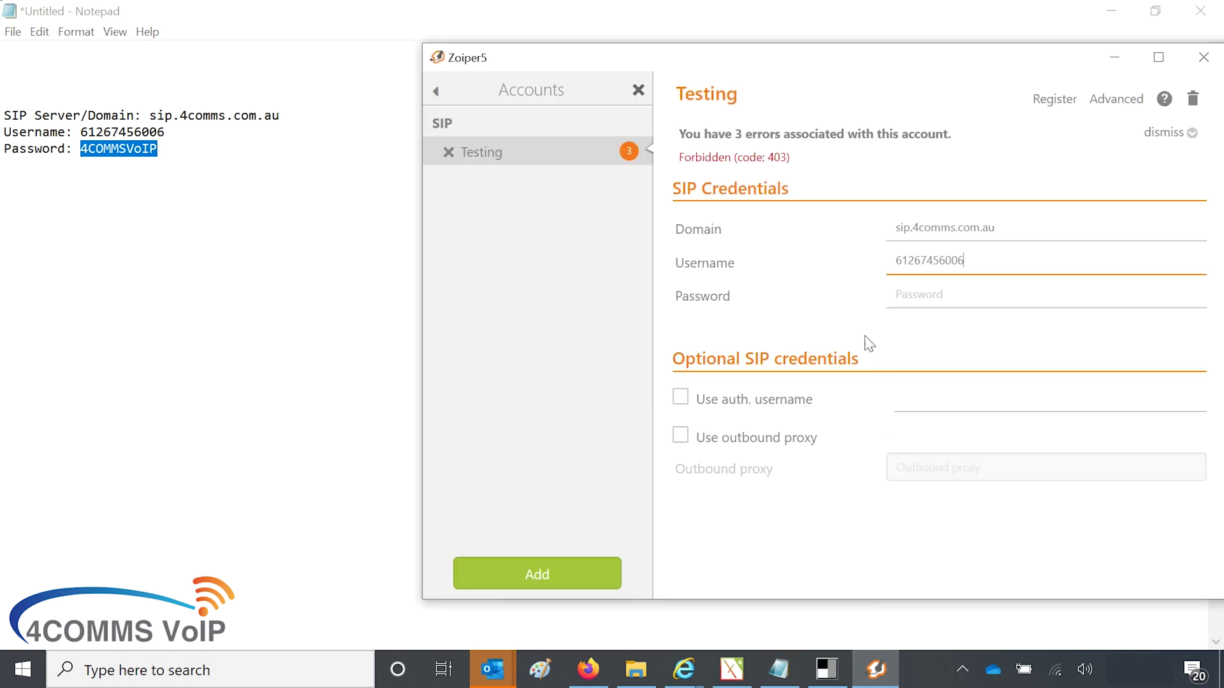
{"action": "left_click", "coordinate": [901, 304]}
{"action": "right_click", "coordinate": [901, 304]}
{"action": "left_click", "coordinate": [916, 393]}
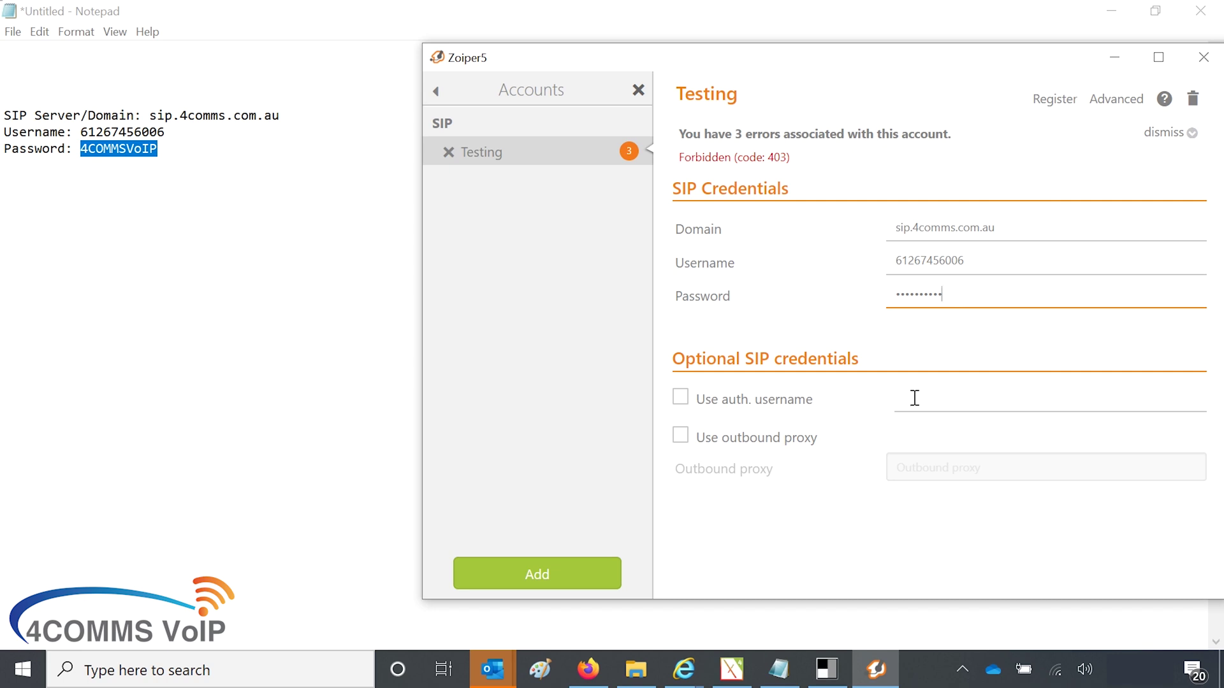
Step: Register the Testing account, save the changes, and confirm its registered status from the main window
{"action": "left_click", "coordinate": [1055, 102]}
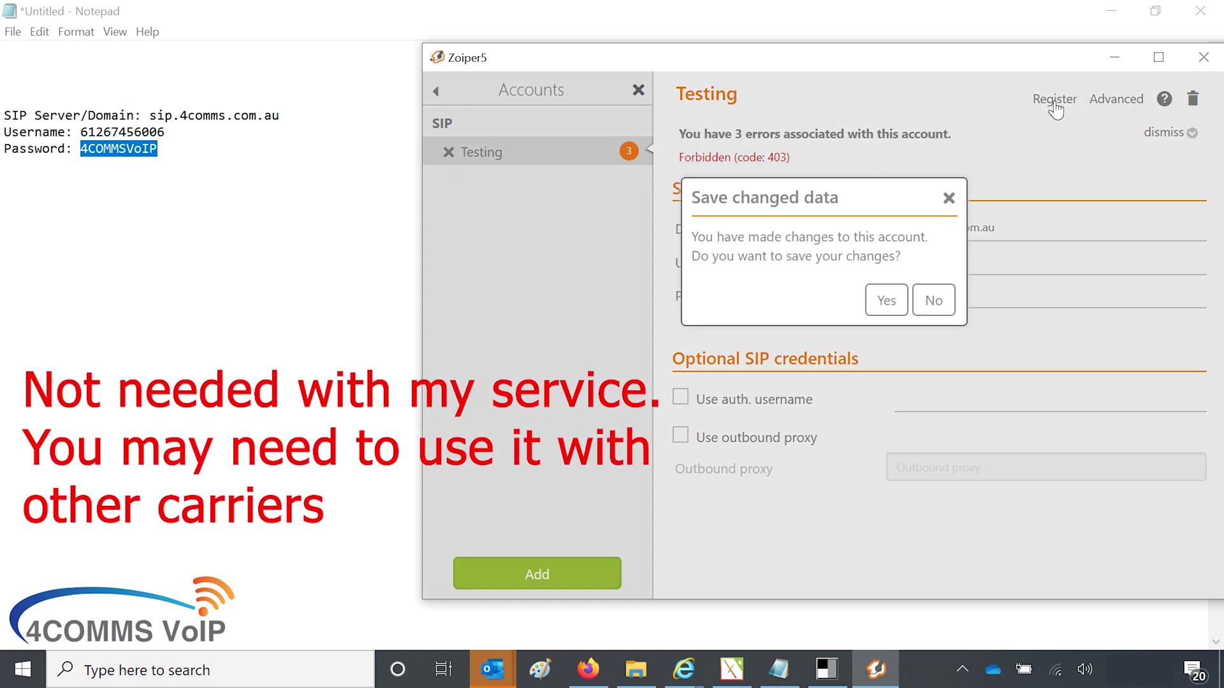
{"action": "left_click", "coordinate": [886, 301]}
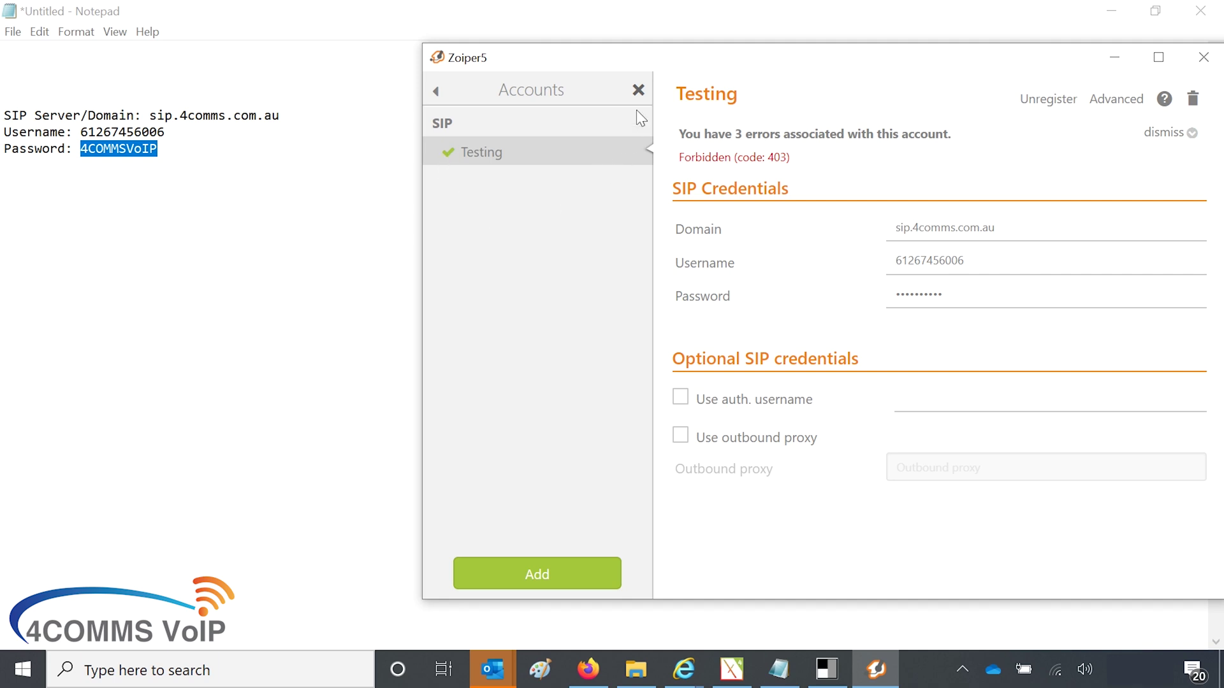
{"action": "left_click", "coordinate": [639, 90]}
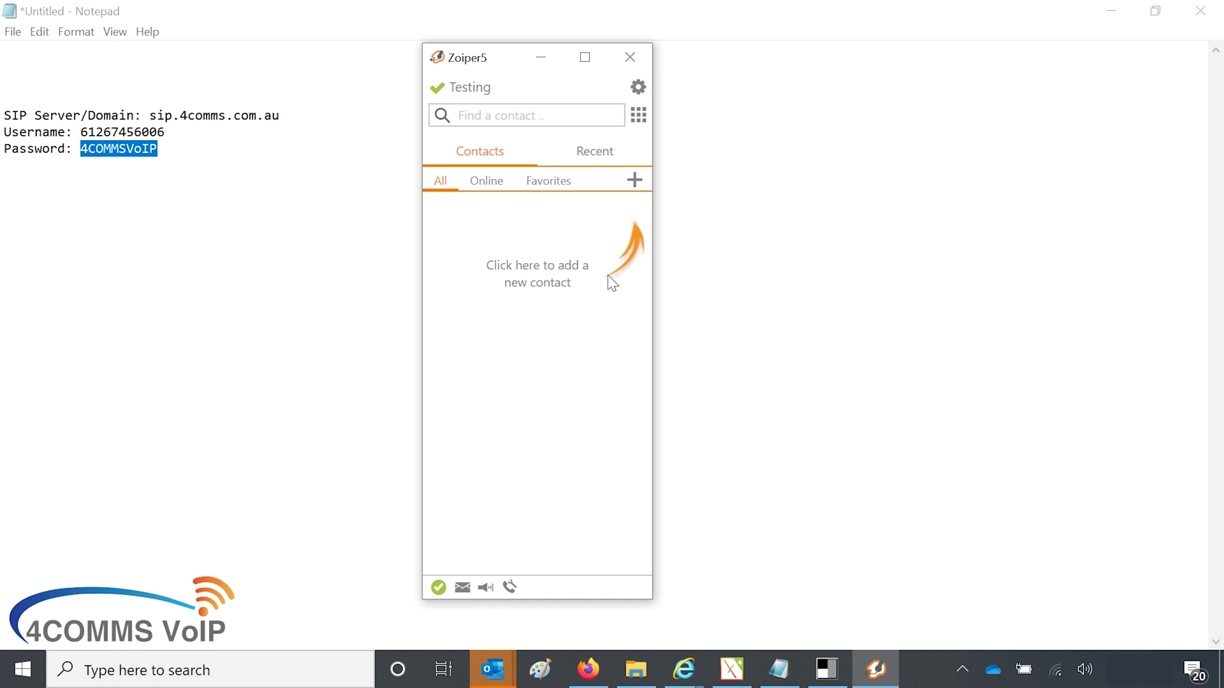
{"action": "left_click", "coordinate": [638, 117]}
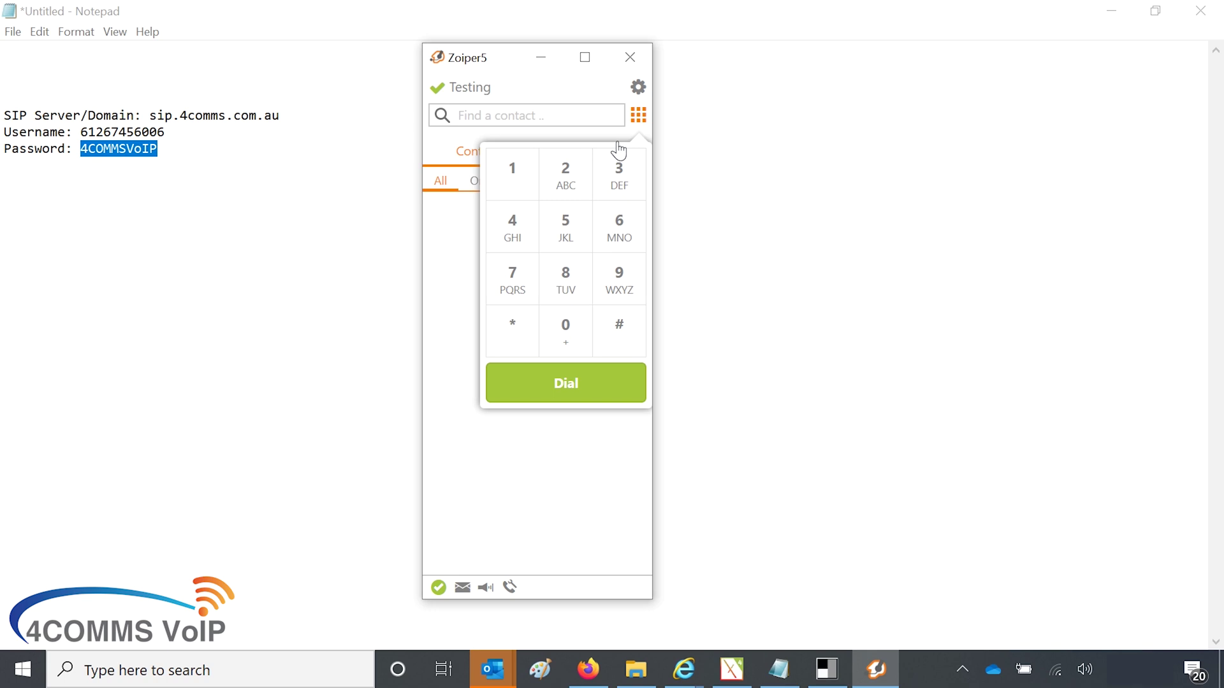
{"action": "left_click", "coordinate": [563, 115]}
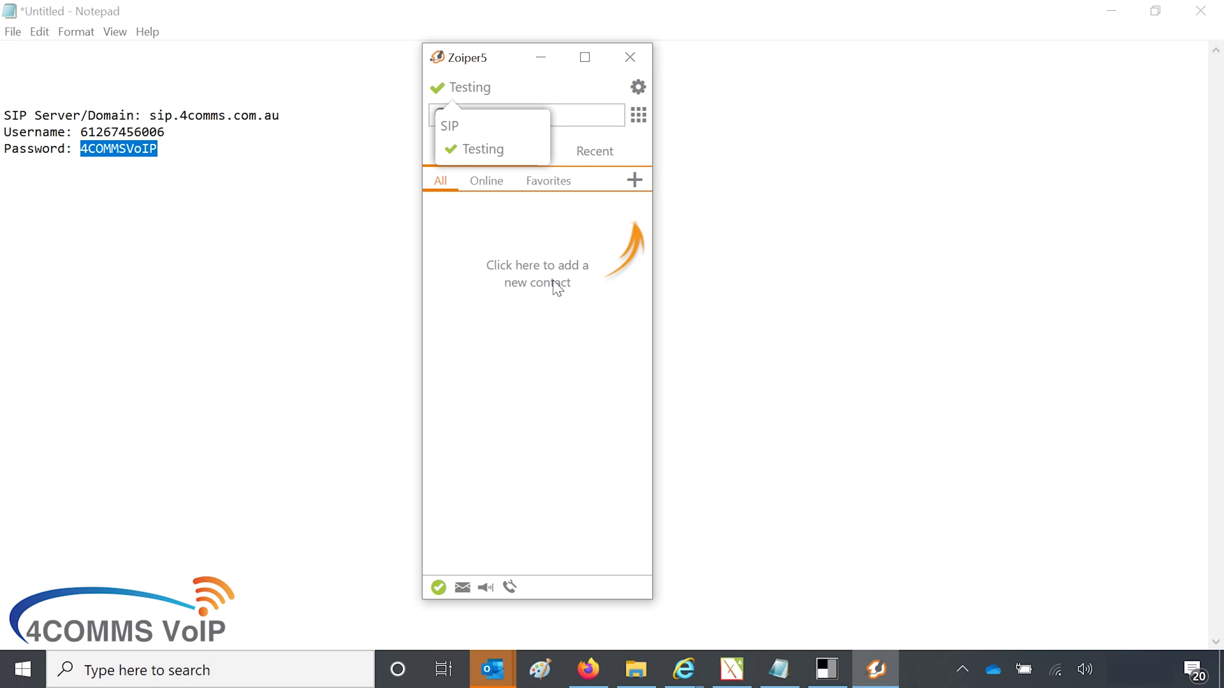
{"action": "left_click", "coordinate": [544, 324]}
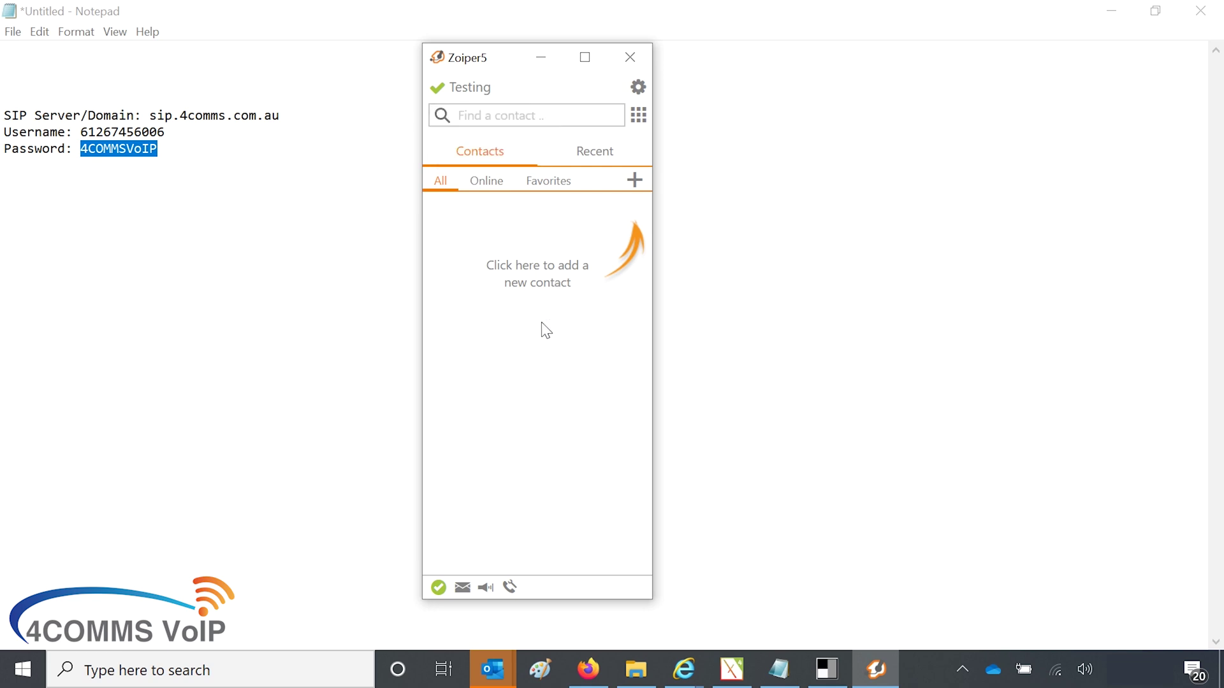
Step: In the Audio settings, review the input and output device lists, keeping Microphone (Conexant ISST Audio) as input
{"action": "left_click", "coordinate": [636, 92]}
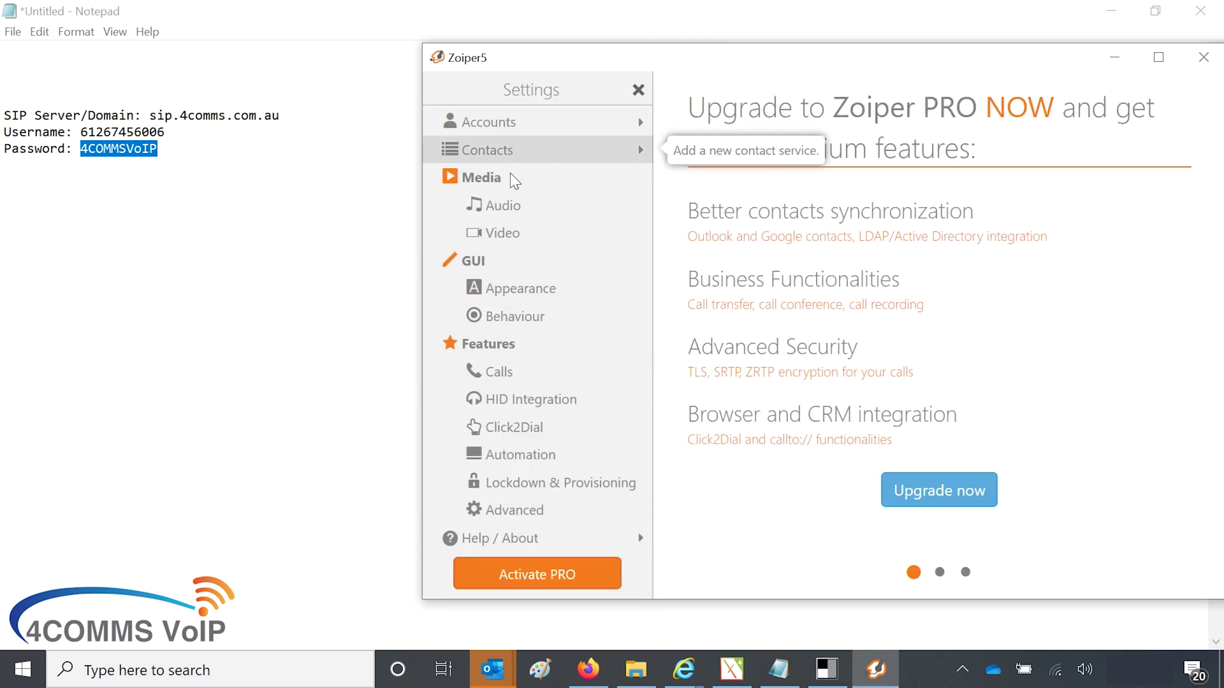
{"action": "left_click", "coordinate": [493, 219]}
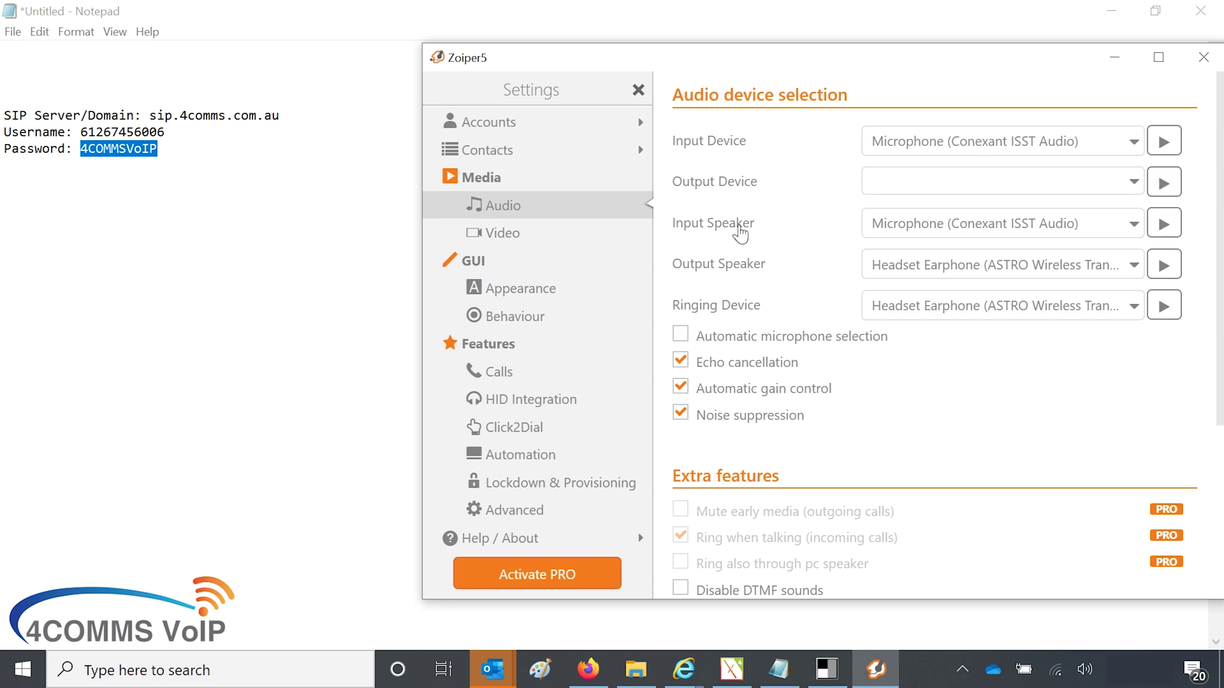
{"action": "left_click", "coordinate": [931, 237]}
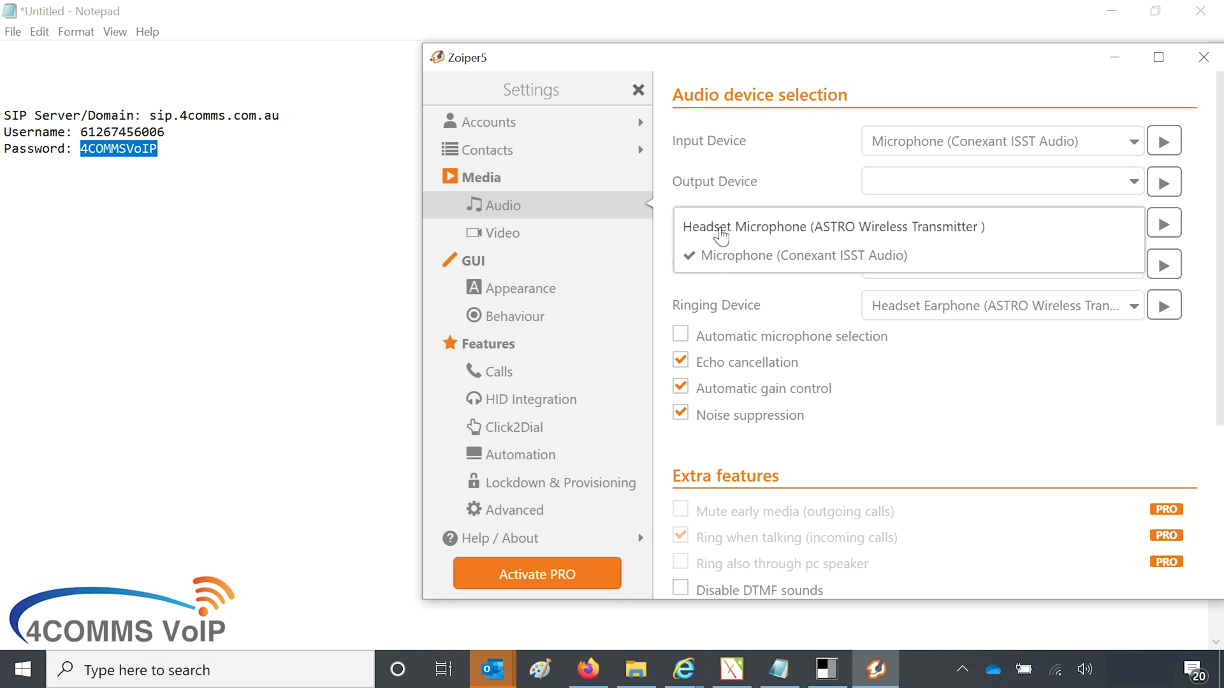
{"action": "left_click", "coordinate": [721, 236]}
{"action": "left_click", "coordinate": [988, 230]}
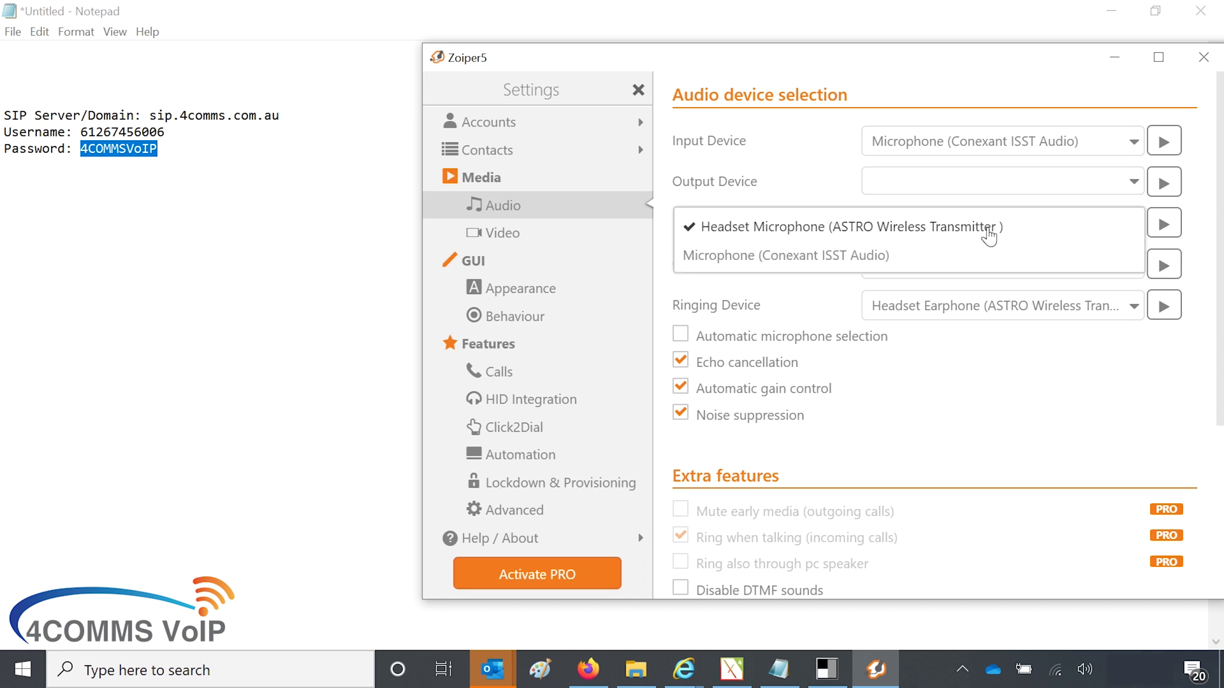
{"action": "left_click", "coordinate": [853, 260]}
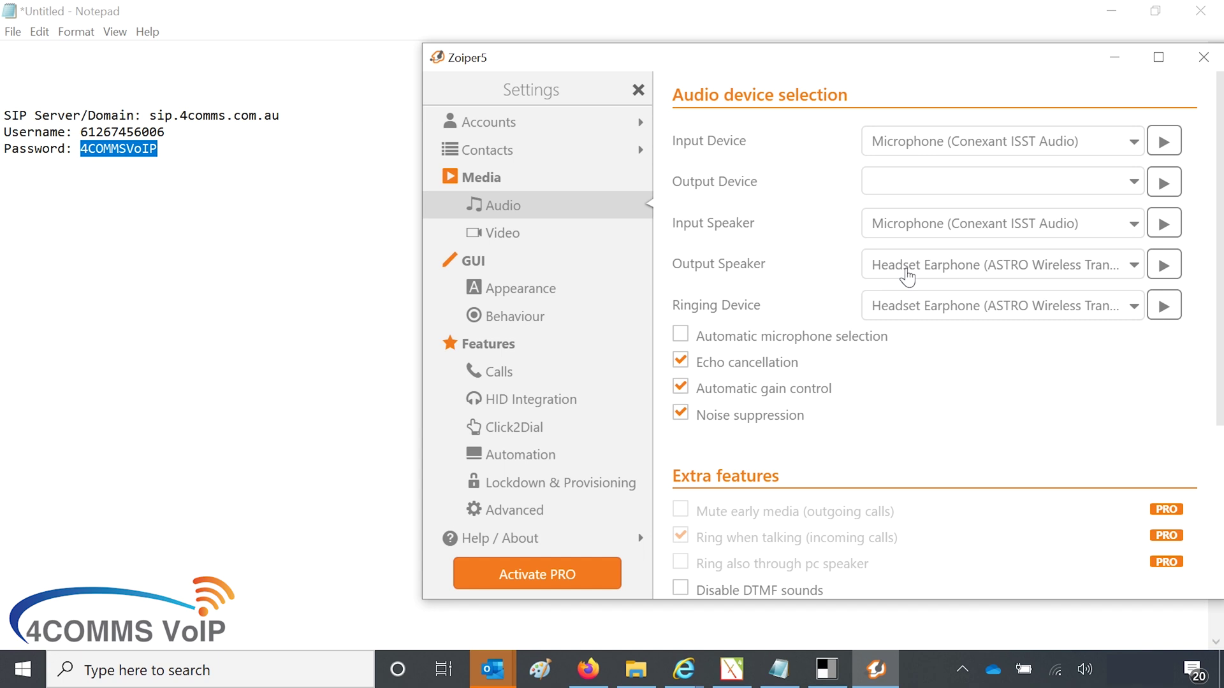
{"action": "left_click", "coordinate": [907, 278]}
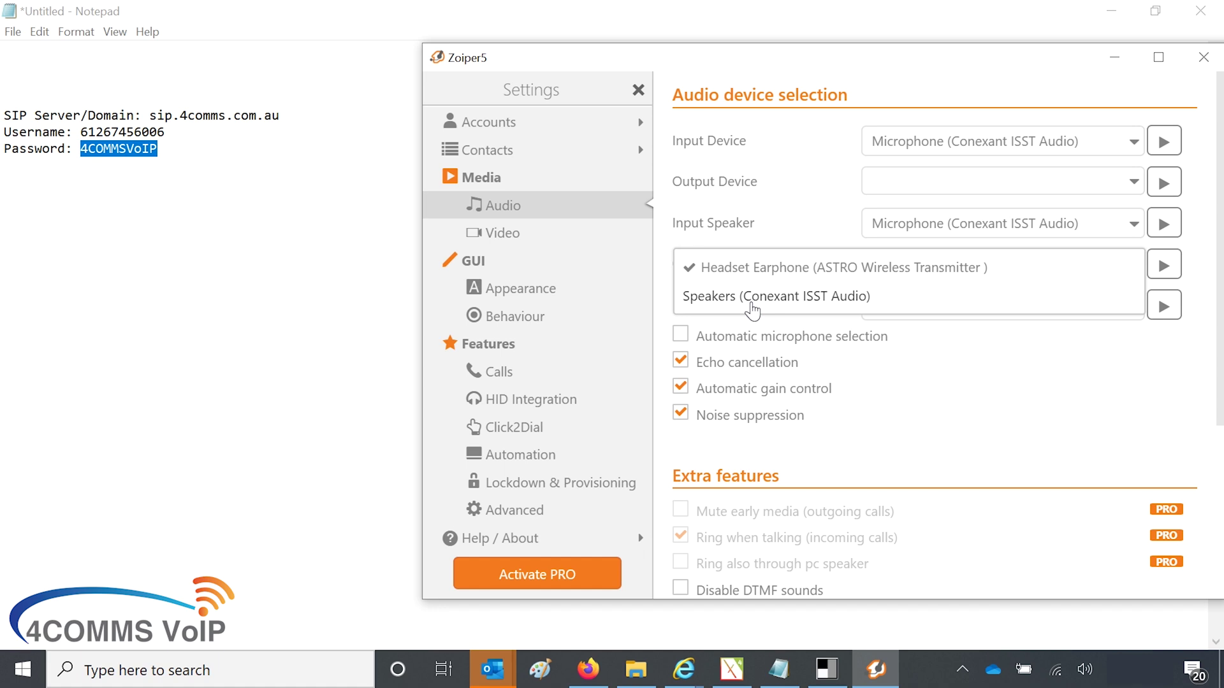
{"action": "left_click", "coordinate": [772, 226]}
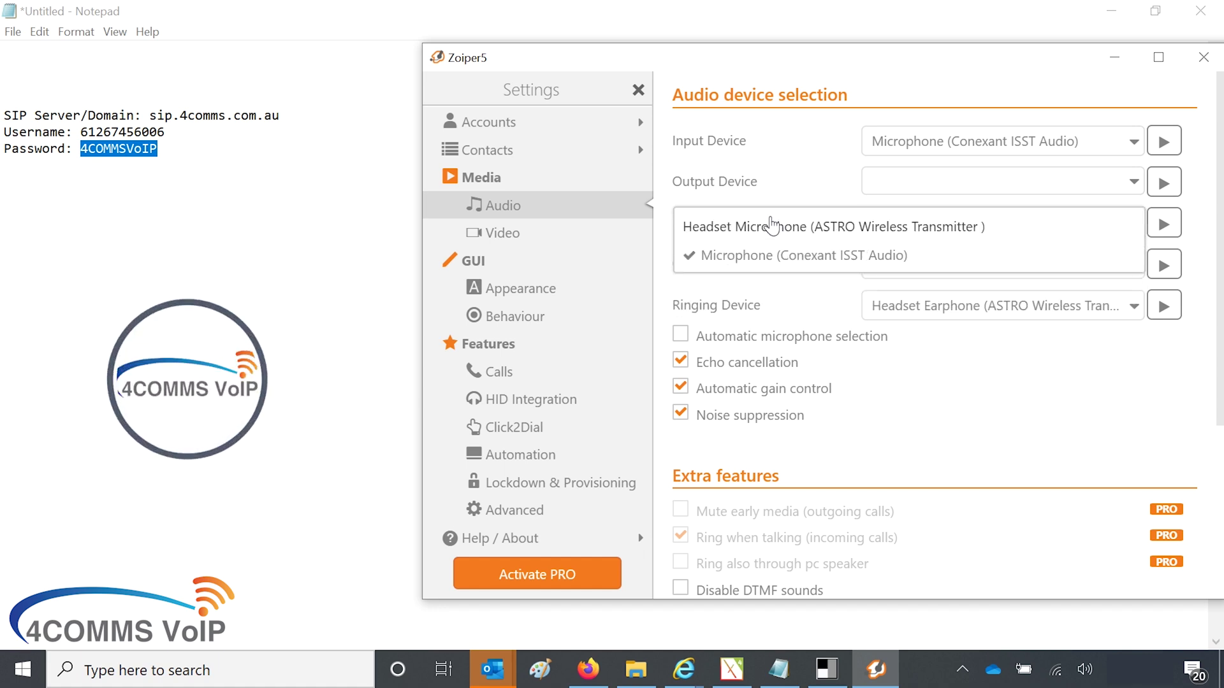
{"action": "left_click", "coordinate": [1028, 383]}
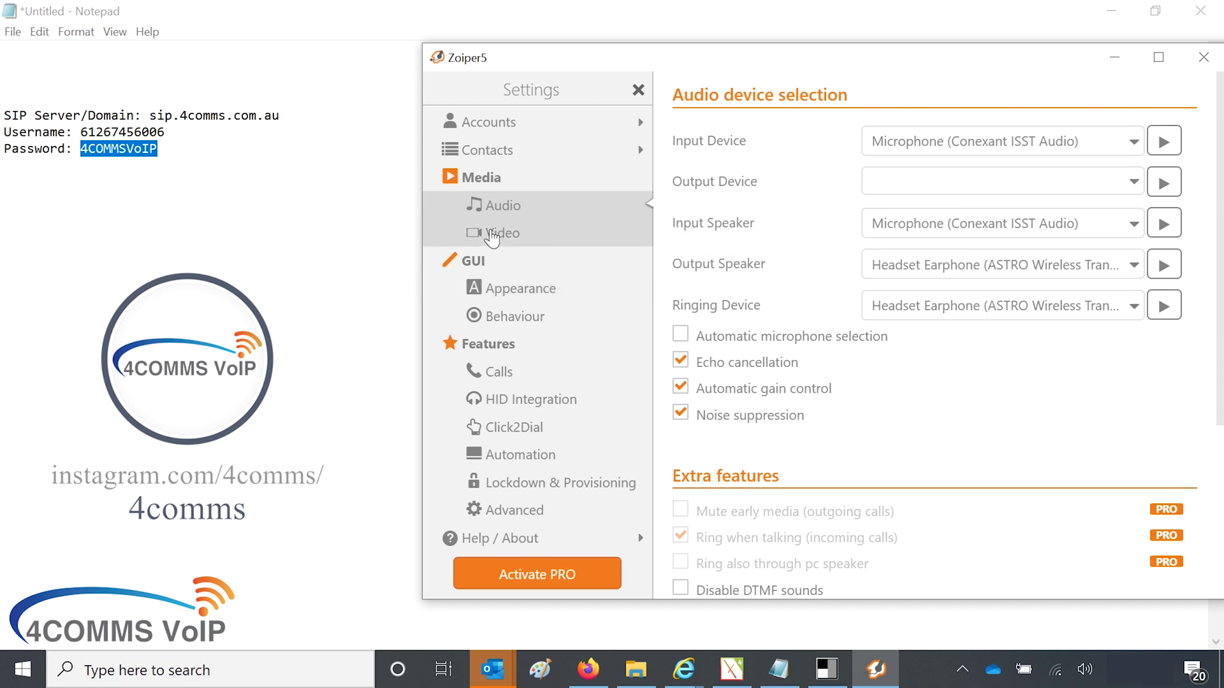
Step: Browse the Video, Appearance, Behaviour, Calls, Contacts and Accounts settings, then close Settings
{"action": "left_click", "coordinate": [492, 237]}
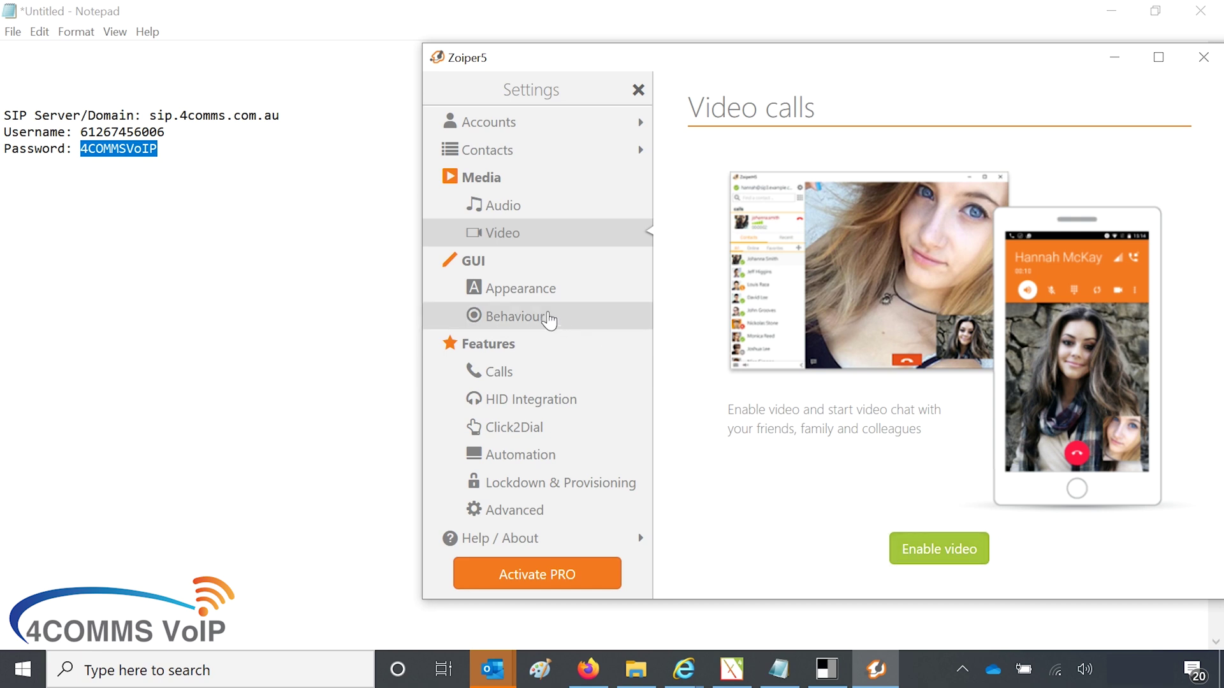
{"action": "left_click", "coordinate": [521, 294]}
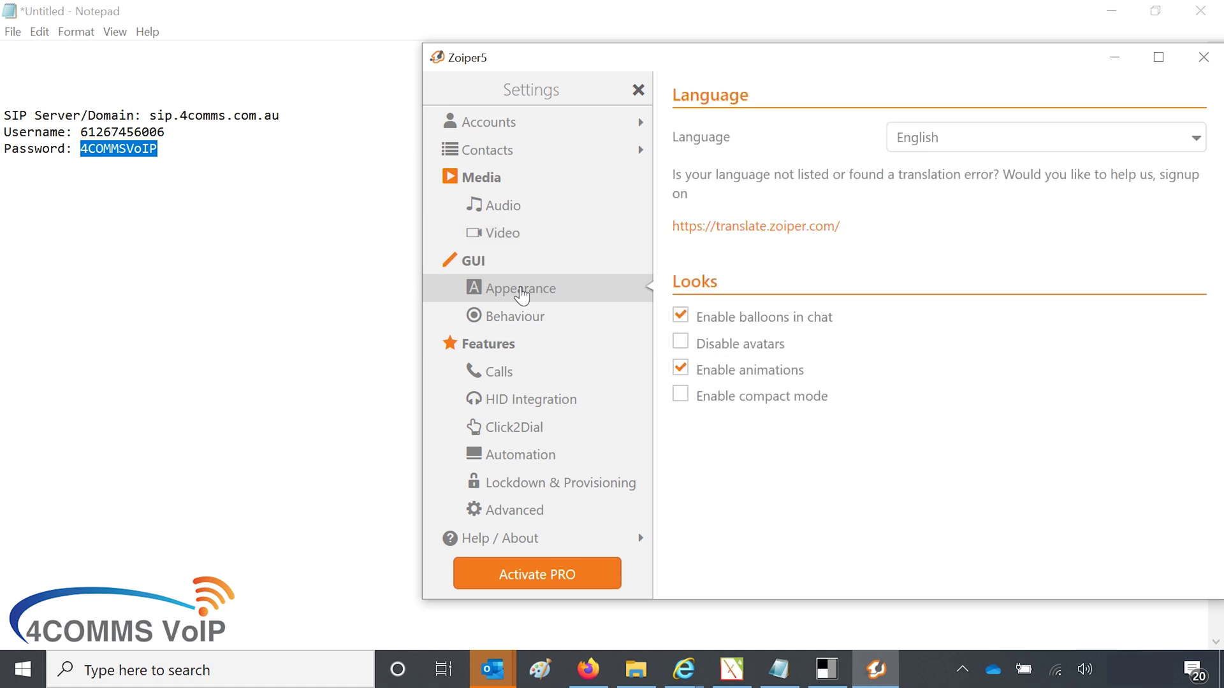
{"action": "left_click", "coordinate": [502, 321]}
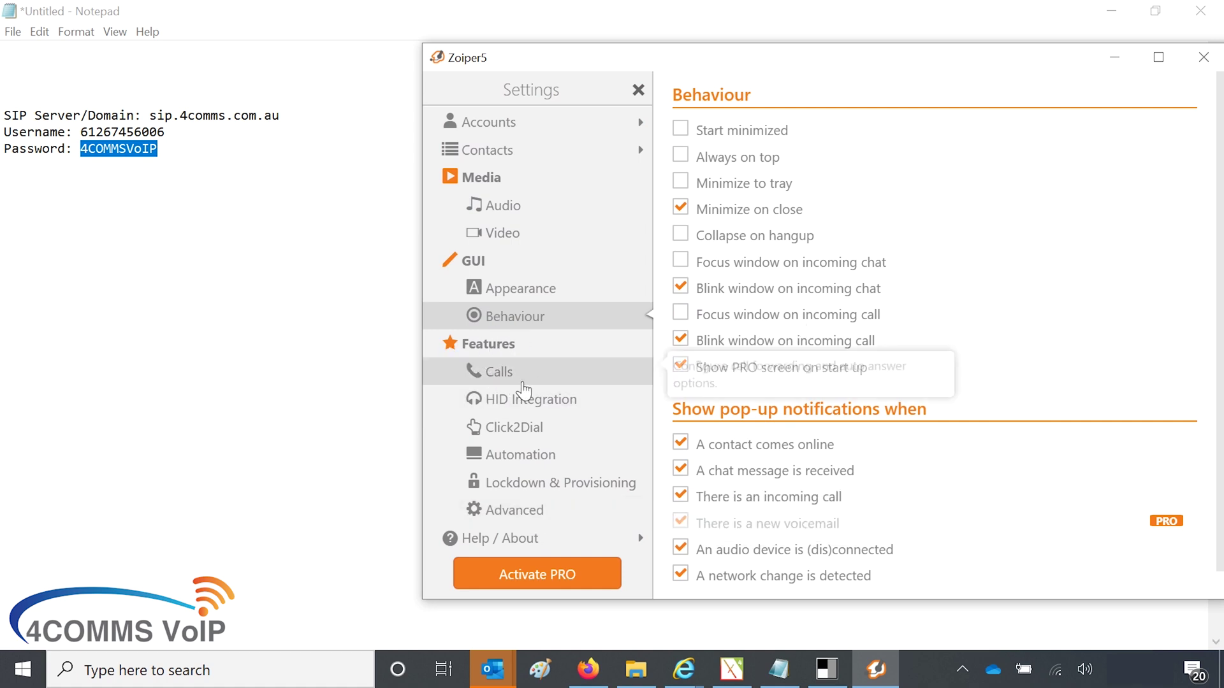
{"action": "left_click", "coordinate": [523, 376]}
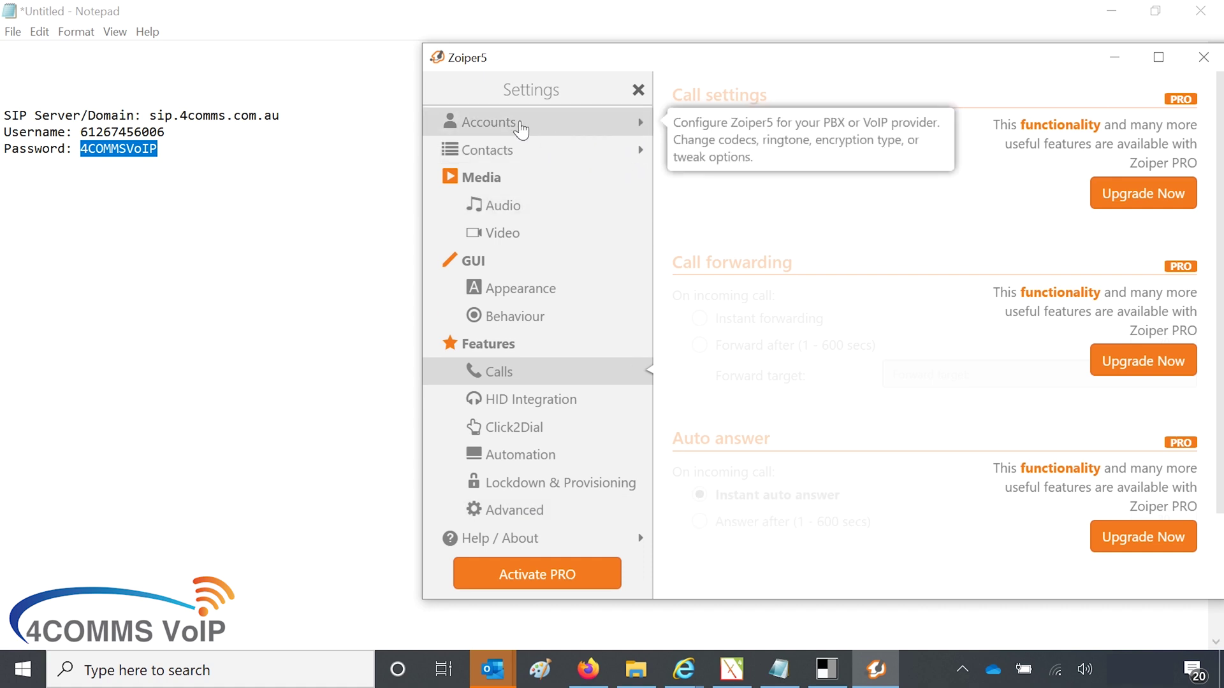
{"action": "left_click", "coordinate": [524, 151]}
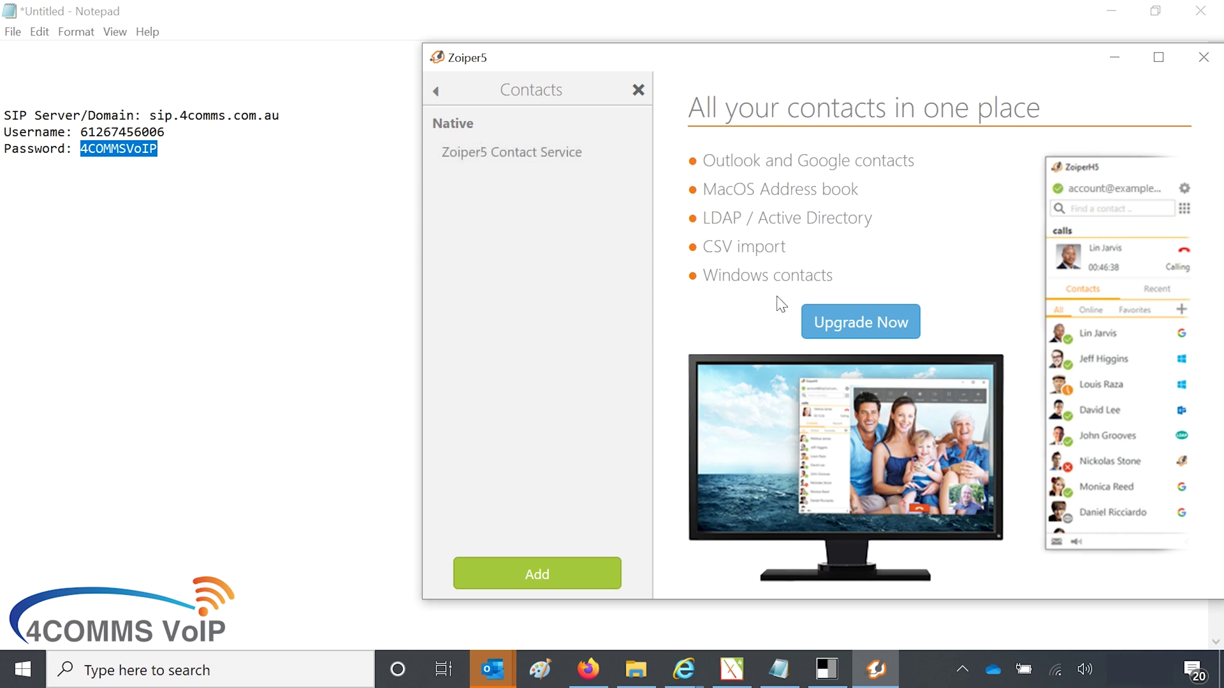
{"action": "left_click", "coordinate": [439, 92]}
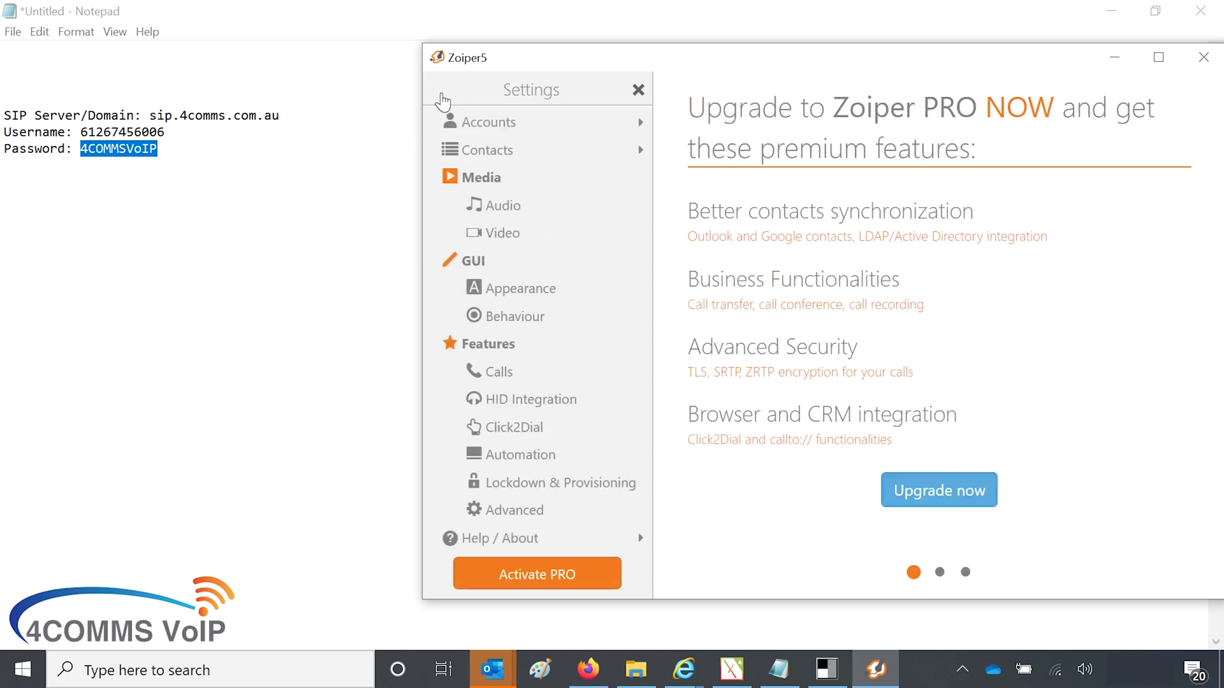
{"action": "left_click", "coordinate": [464, 127]}
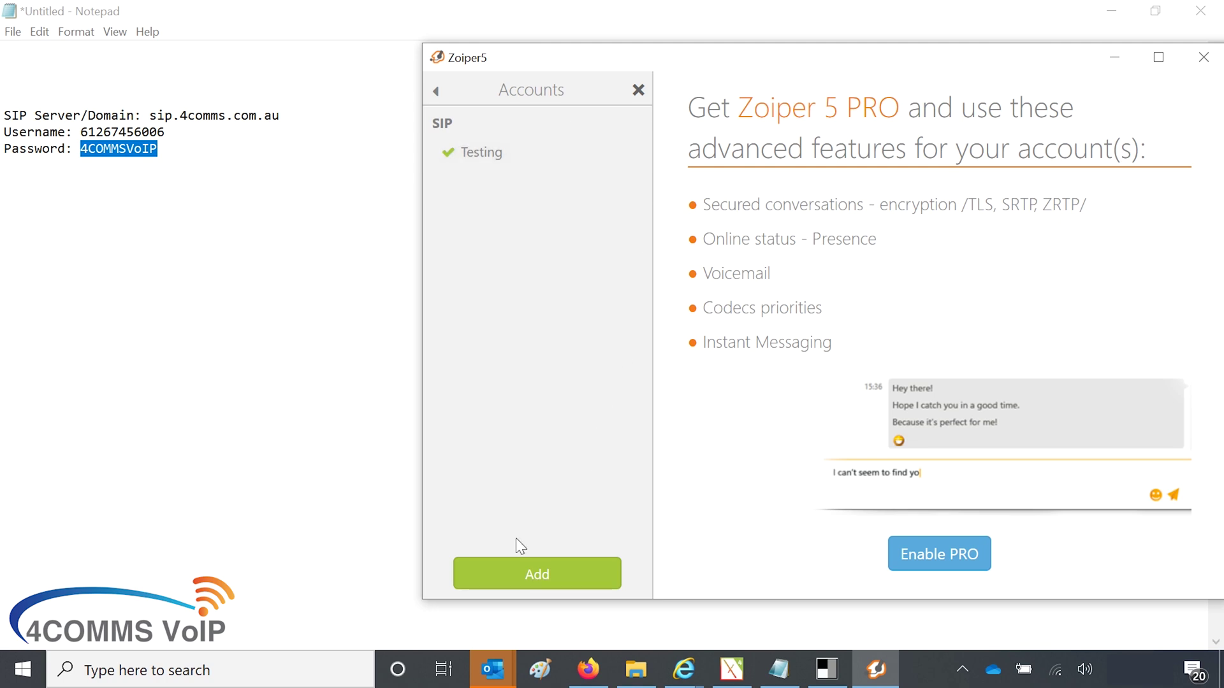
{"action": "left_click", "coordinate": [639, 91]}
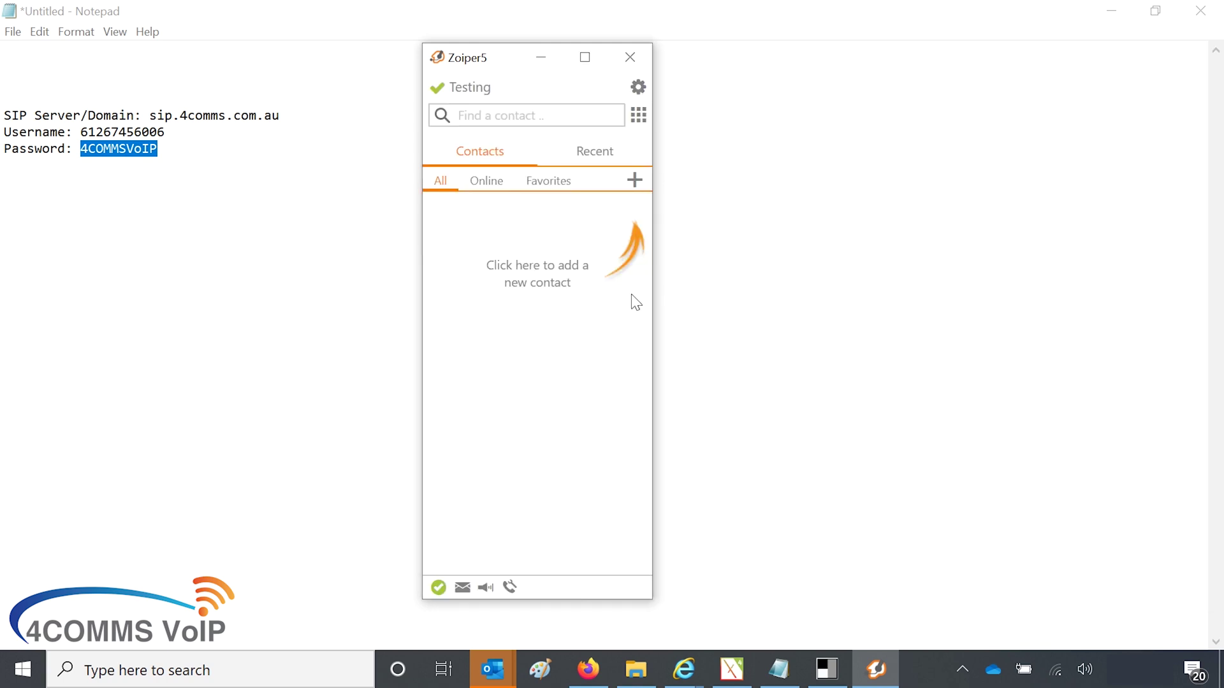
Step: Create a new contact with first name 'test' and display name 'test'
{"action": "left_click", "coordinate": [634, 181]}
{"action": "left_click", "coordinate": [580, 190]}
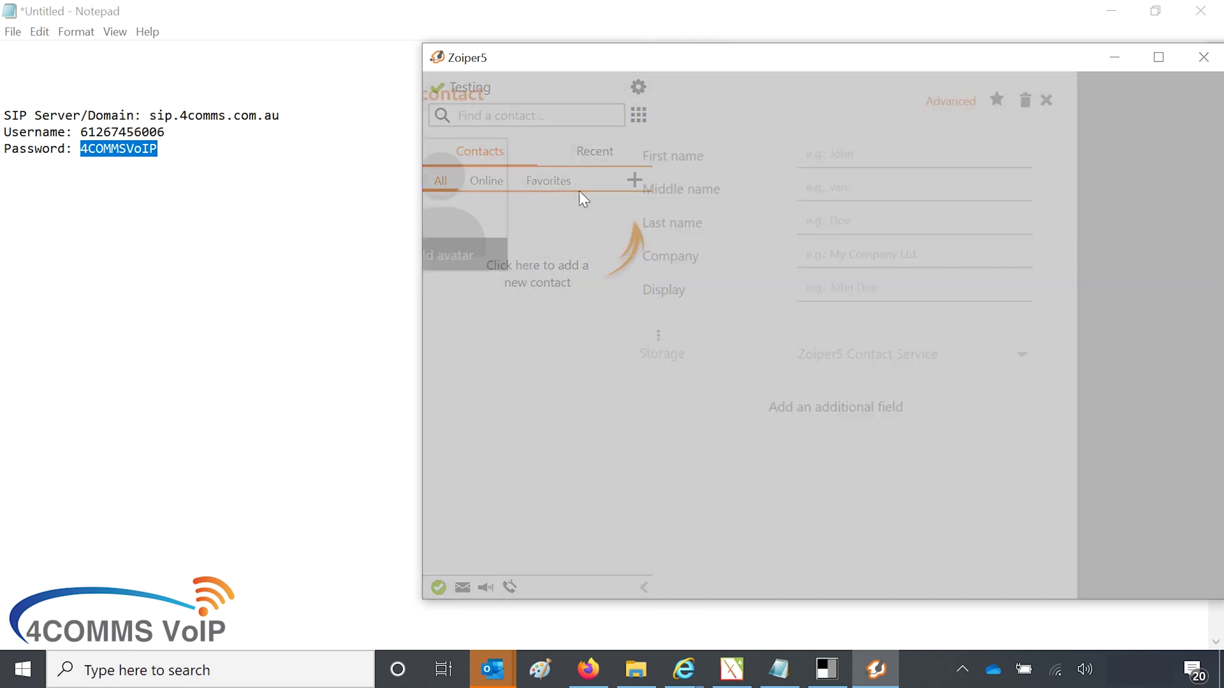
{"action": "left_click", "coordinate": [1105, 155]}
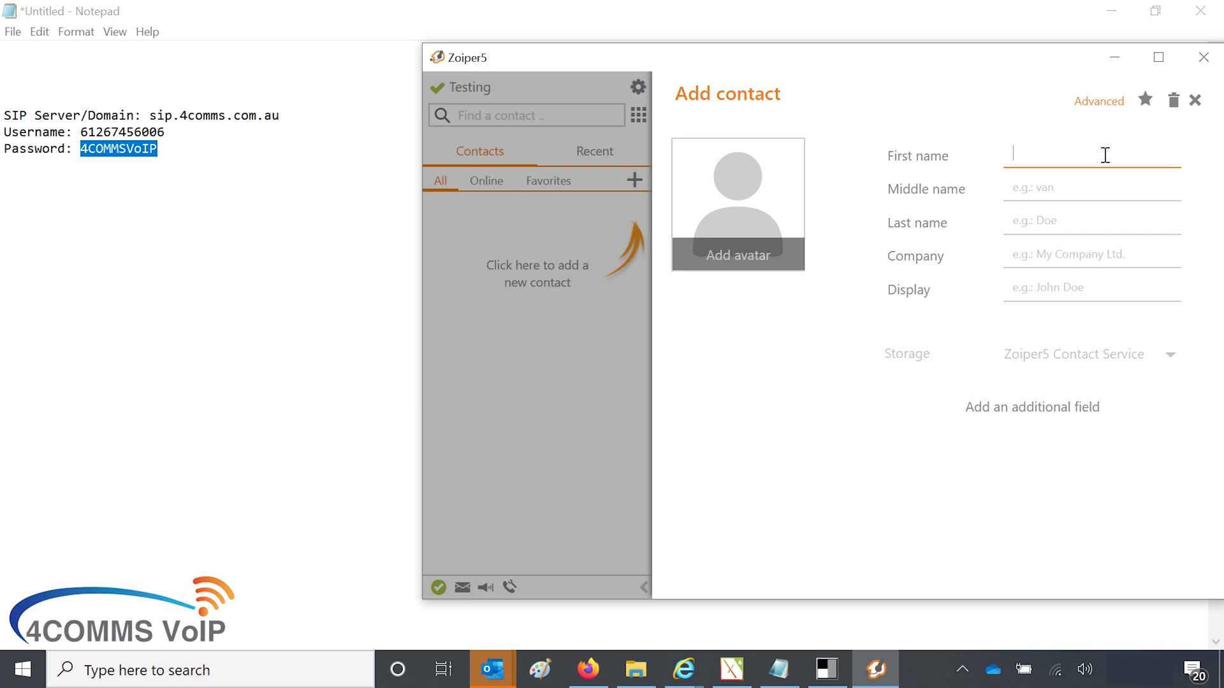
{"action": "type", "text": "test"}
{"action": "left_click", "coordinate": [1048, 289]}
{"action": "type", "text": "test"}
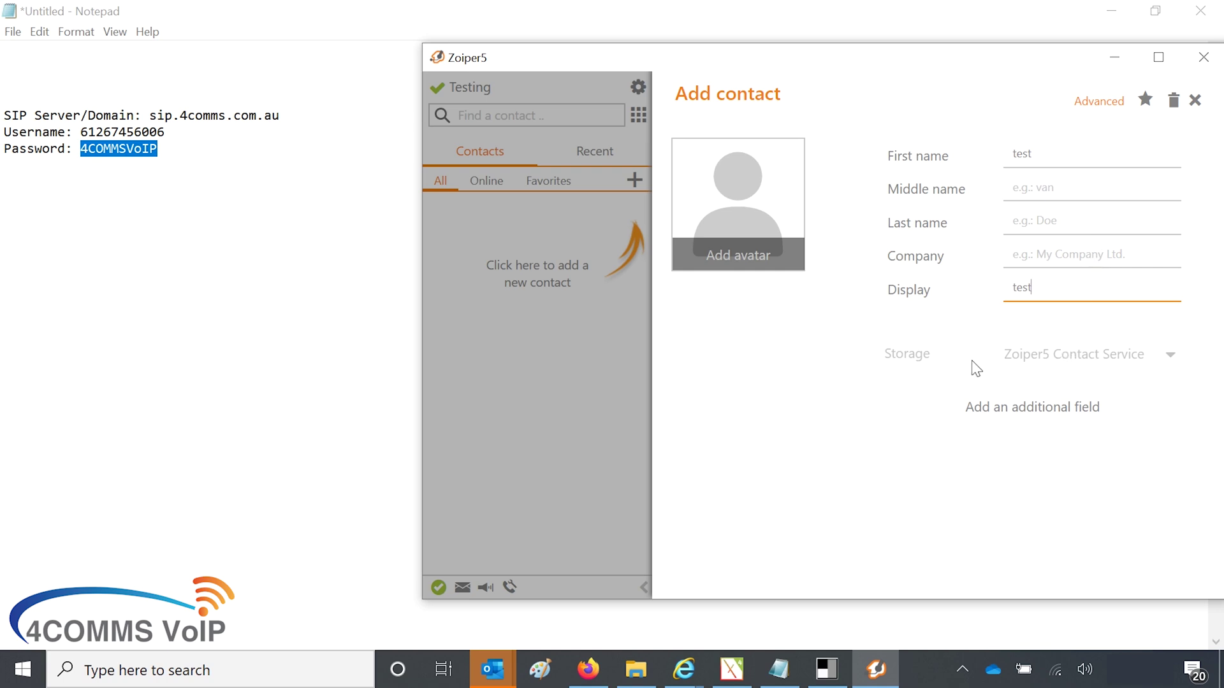
{"action": "left_click", "coordinate": [1117, 360]}
Step: Add a Phone field with the contact's number, then leave the form to trigger the save prompt
{"action": "left_click", "coordinate": [995, 411]}
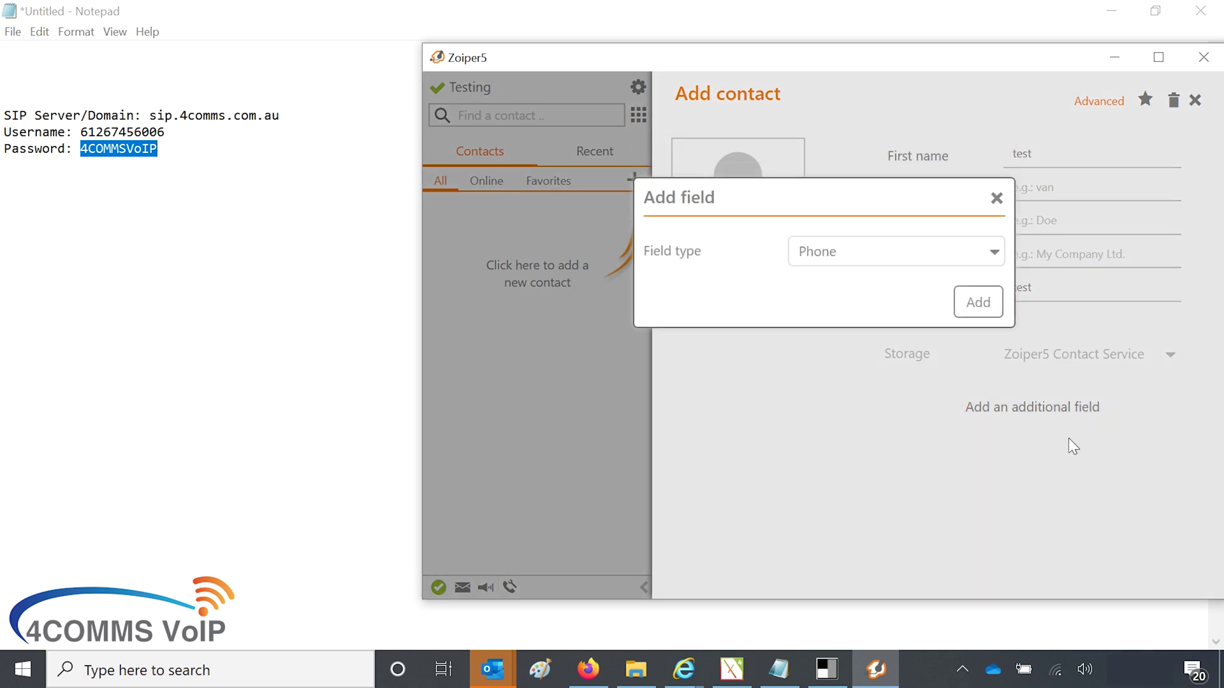
{"action": "left_click", "coordinate": [971, 299]}
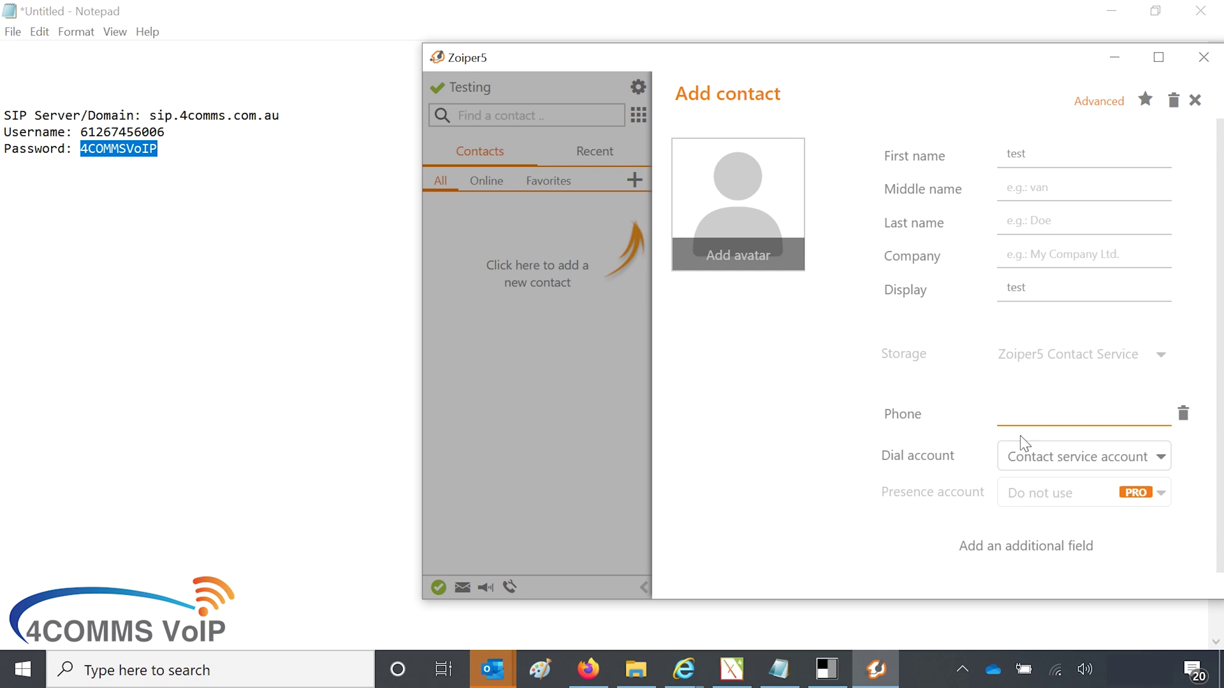
{"action": "type", "text": "049976"}
{"action": "scroll", "coordinate": [1033, 414], "scroll_direction": "down", "scroll_amount": 1}
{"action": "scroll", "coordinate": [1051, 438], "scroll_direction": "up", "scroll_amount": 1}
{"action": "left_click", "coordinate": [521, 258]}
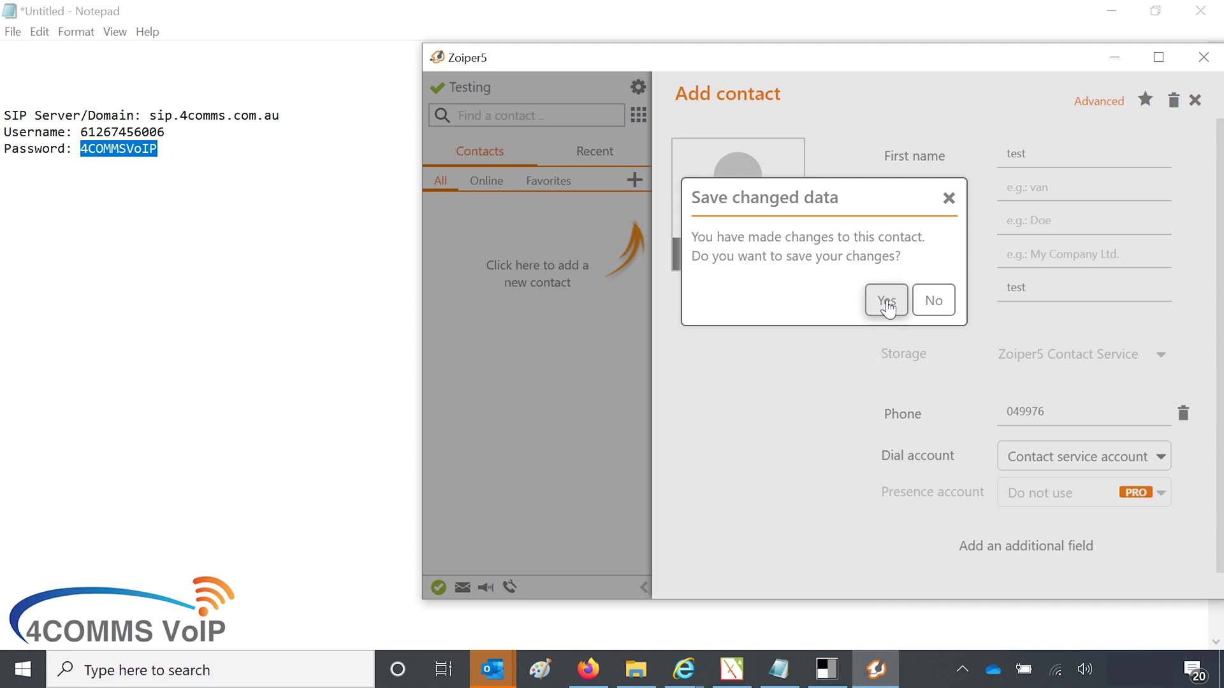
Step: Save the test contact and open its details page, dismissing the collapse tip
{"action": "left_click", "coordinate": [886, 300]}
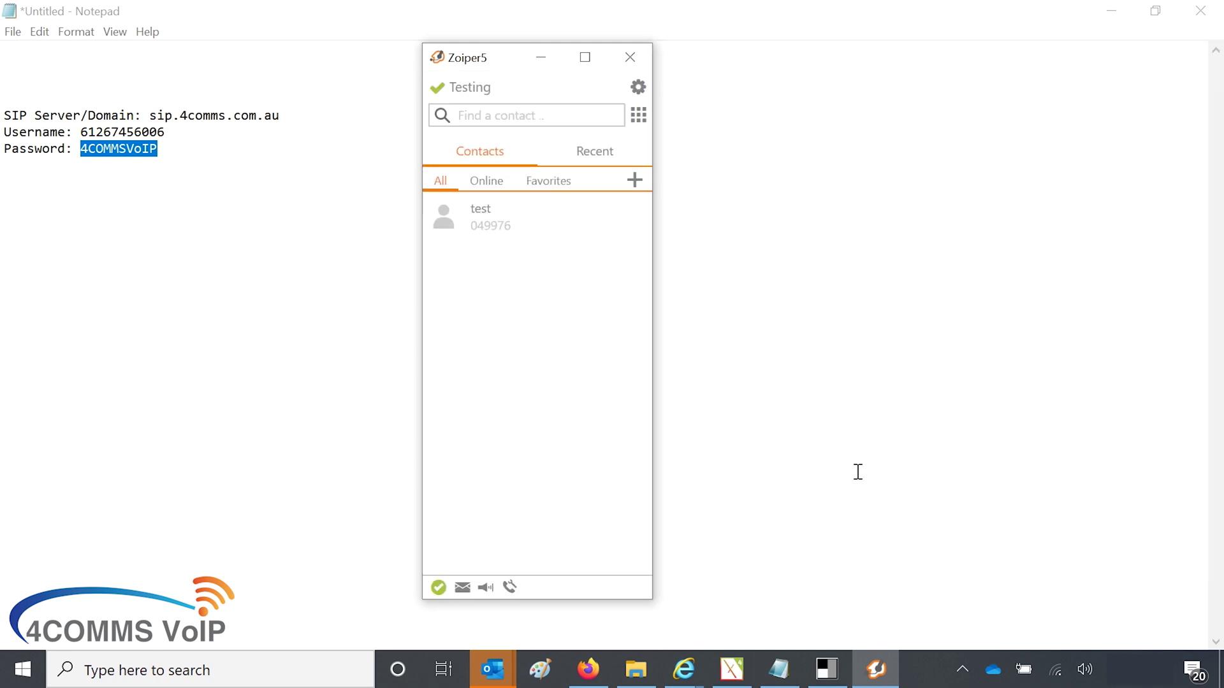
{"action": "left_click", "coordinate": [474, 237]}
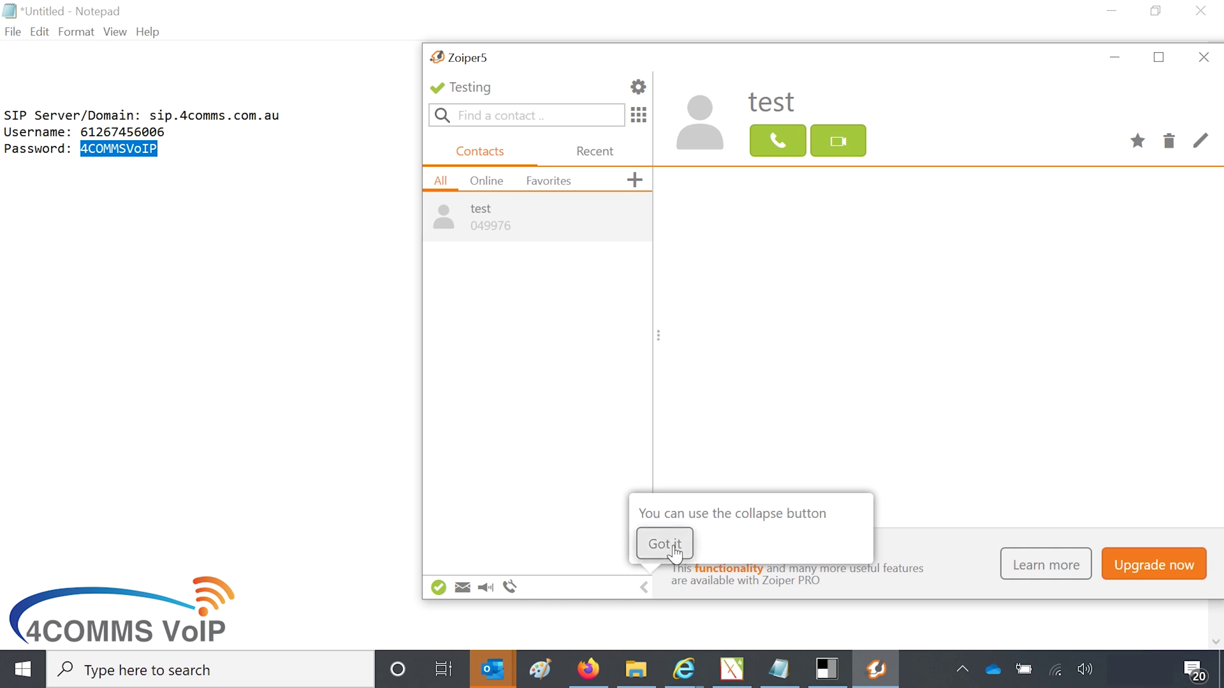
{"action": "left_click", "coordinate": [644, 587]}
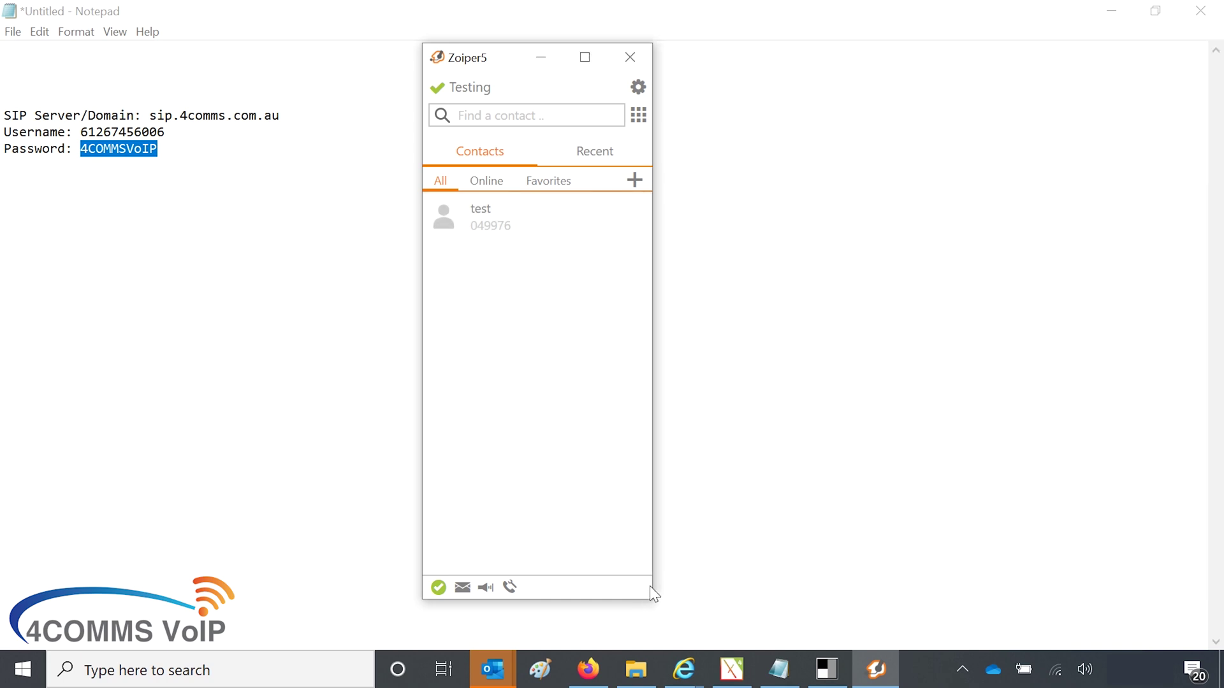
{"action": "left_click", "coordinate": [480, 228]}
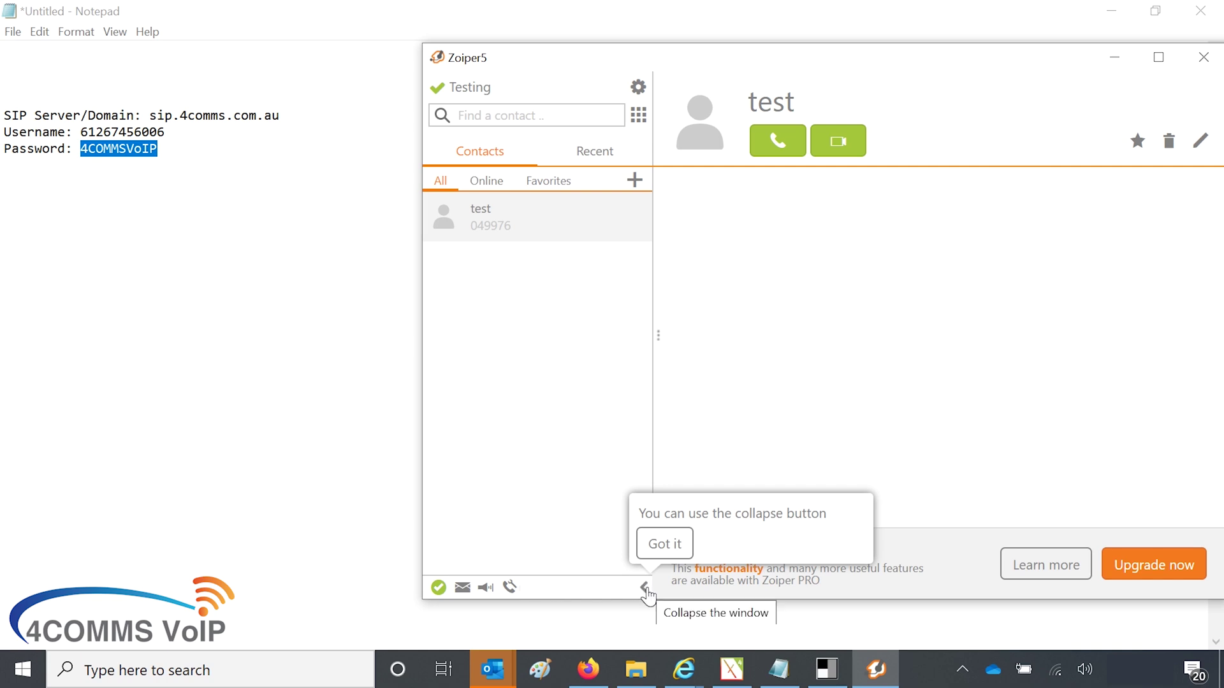
{"action": "left_click", "coordinate": [665, 543]}
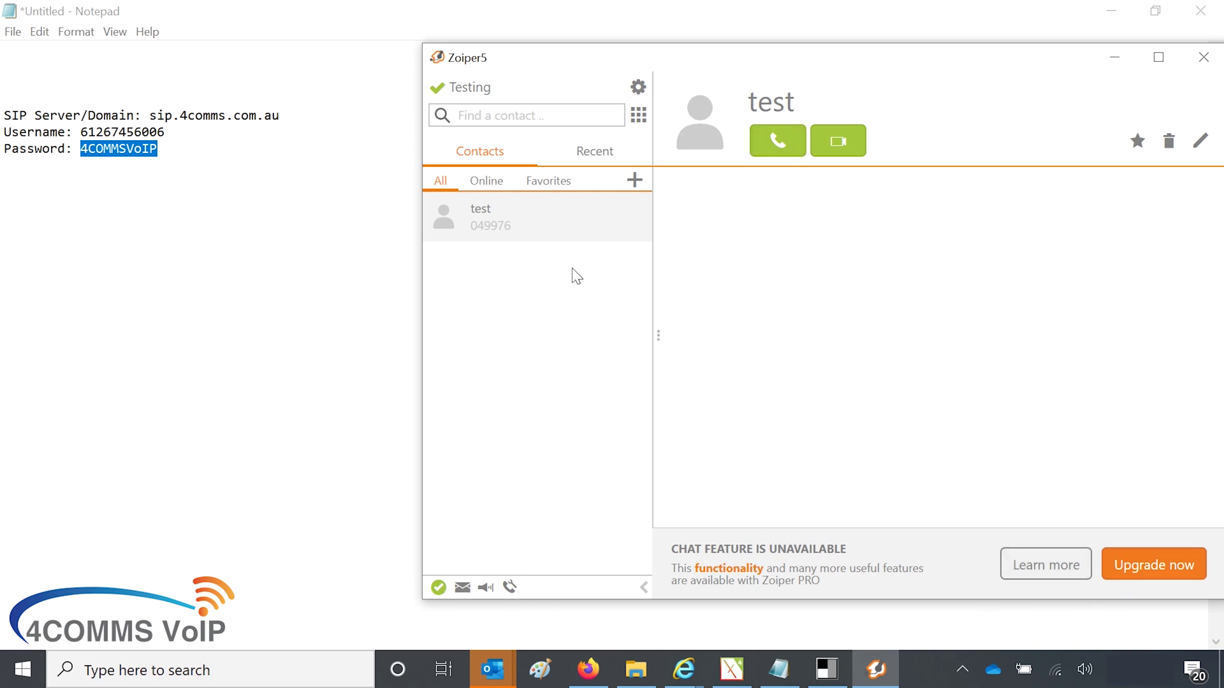
Step: Enter the mobile number on the dialpad and place the call through the Testing account
{"action": "left_click", "coordinate": [638, 115]}
{"action": "left_click", "coordinate": [564, 338]}
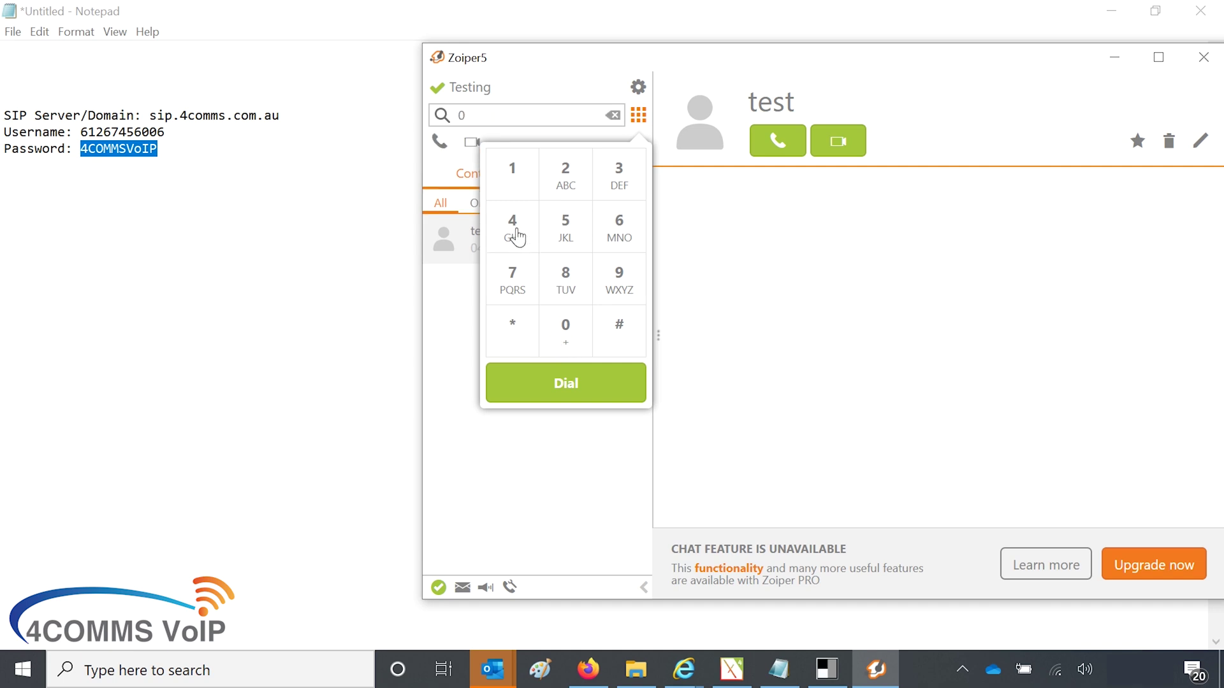
{"action": "left_click", "coordinate": [515, 231]}
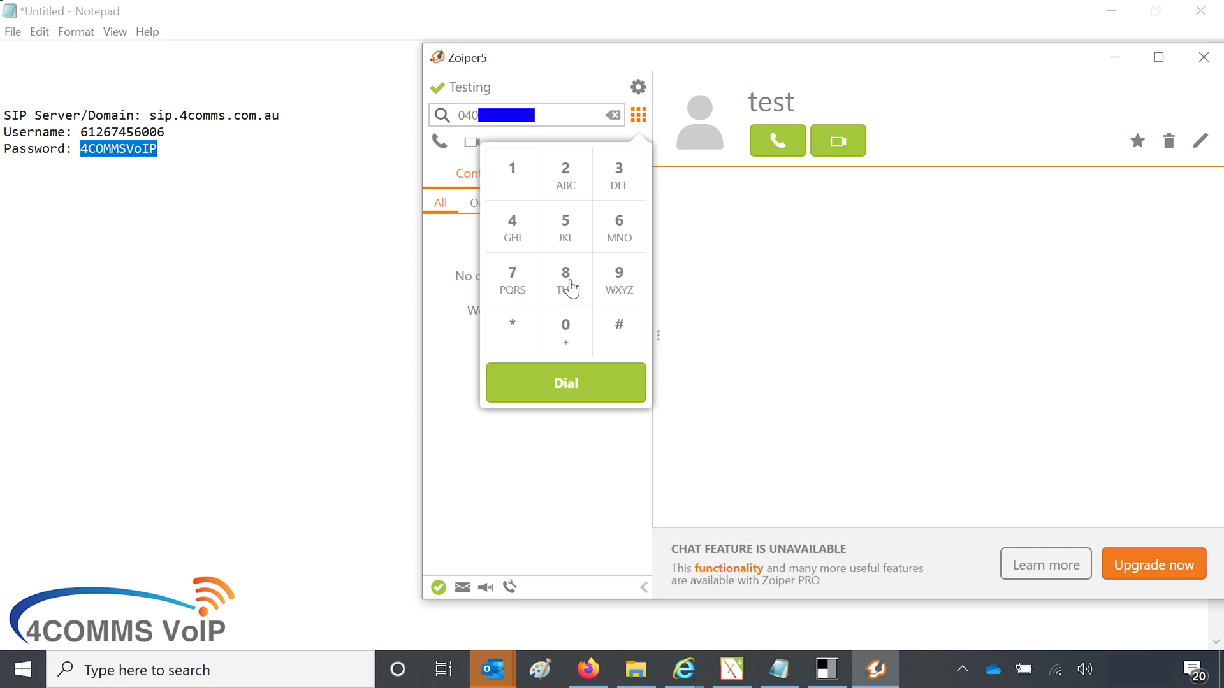
{"action": "left_click", "coordinate": [567, 389]}
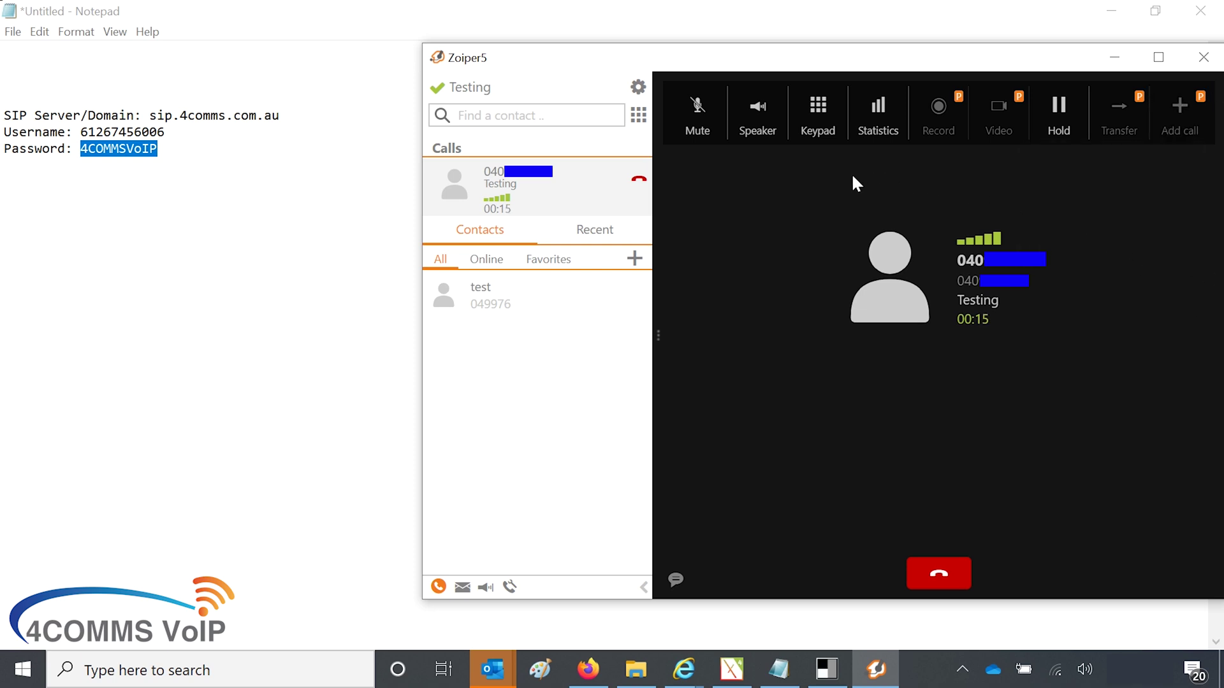
Step: Put the current call on hold
{"action": "left_click", "coordinate": [1058, 118]}
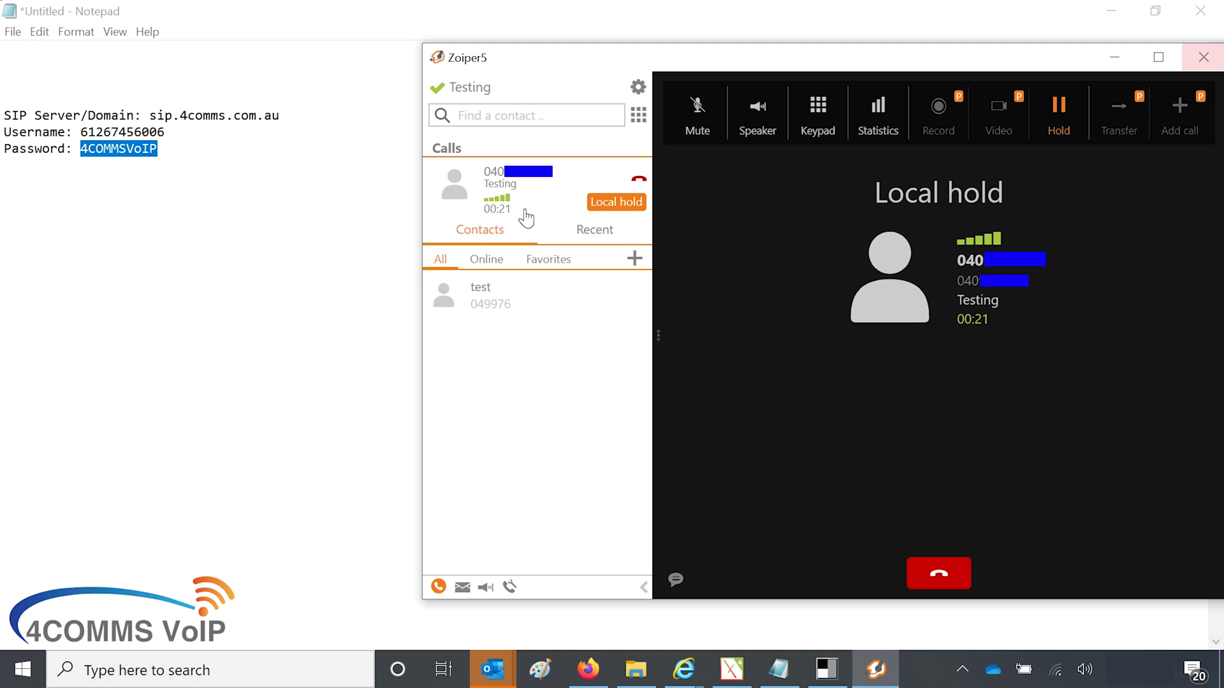
{"action": "left_click", "coordinate": [638, 116]}
{"action": "left_click", "coordinate": [564, 380]}
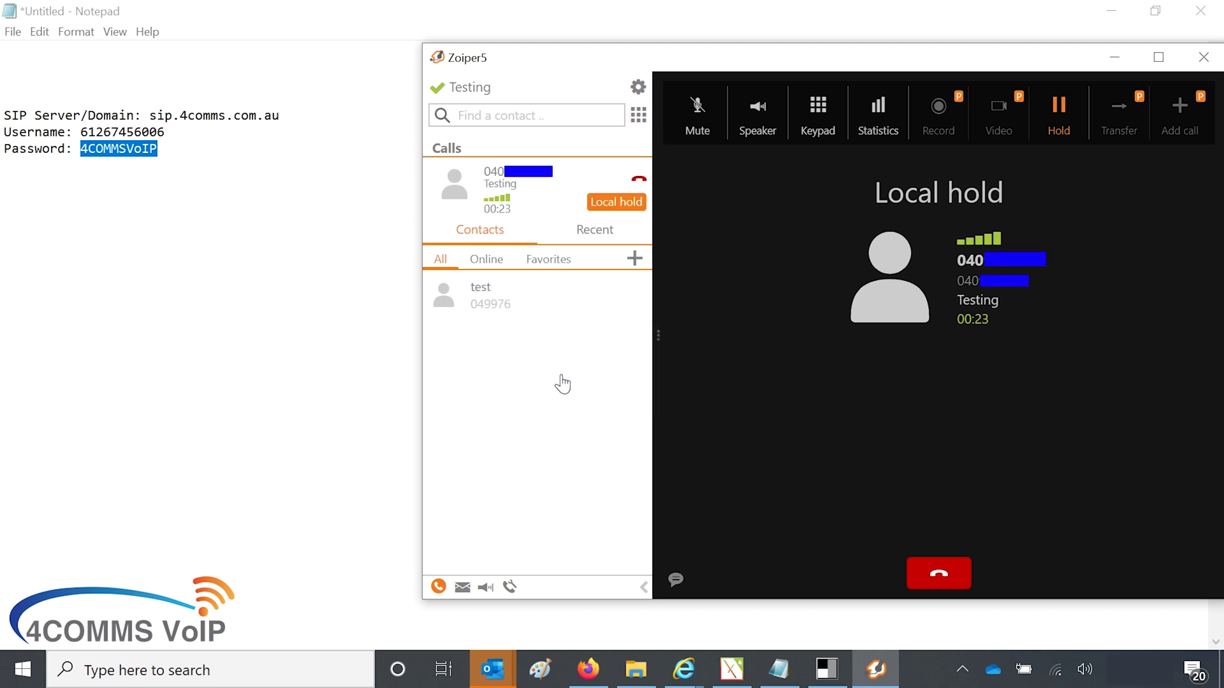
{"action": "left_click", "coordinate": [613, 115]}
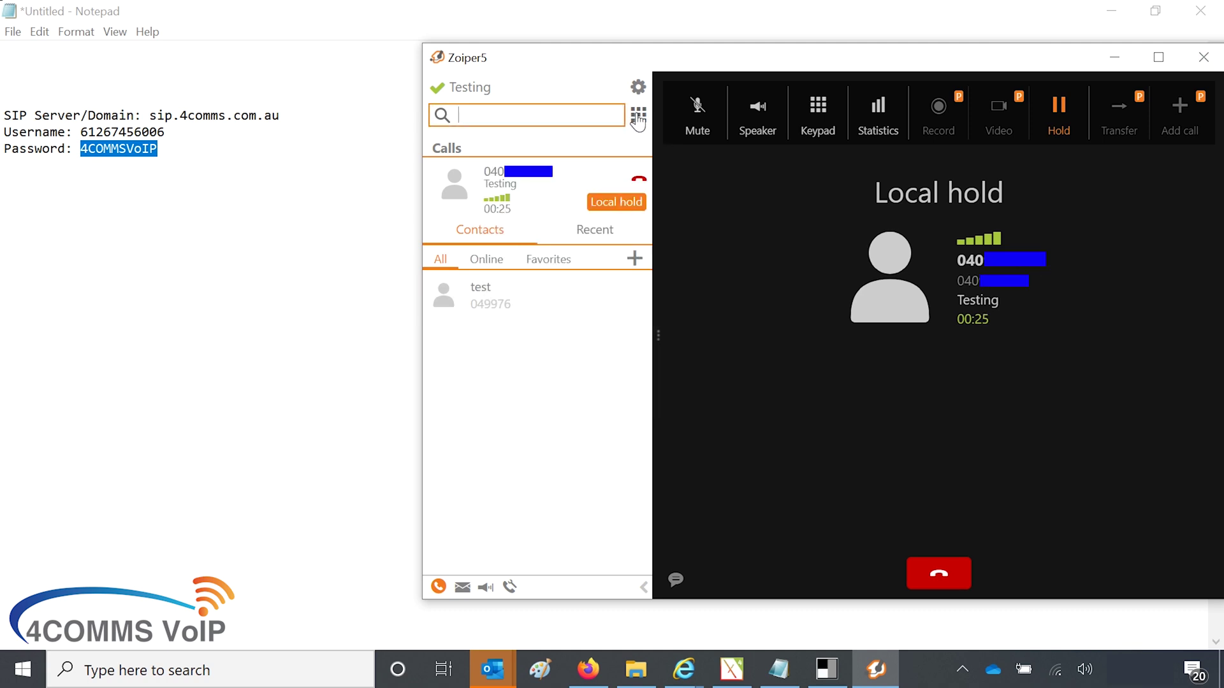
Step: Enter the mobile number on the dialpad again and dial a second call
{"action": "left_click", "coordinate": [639, 116]}
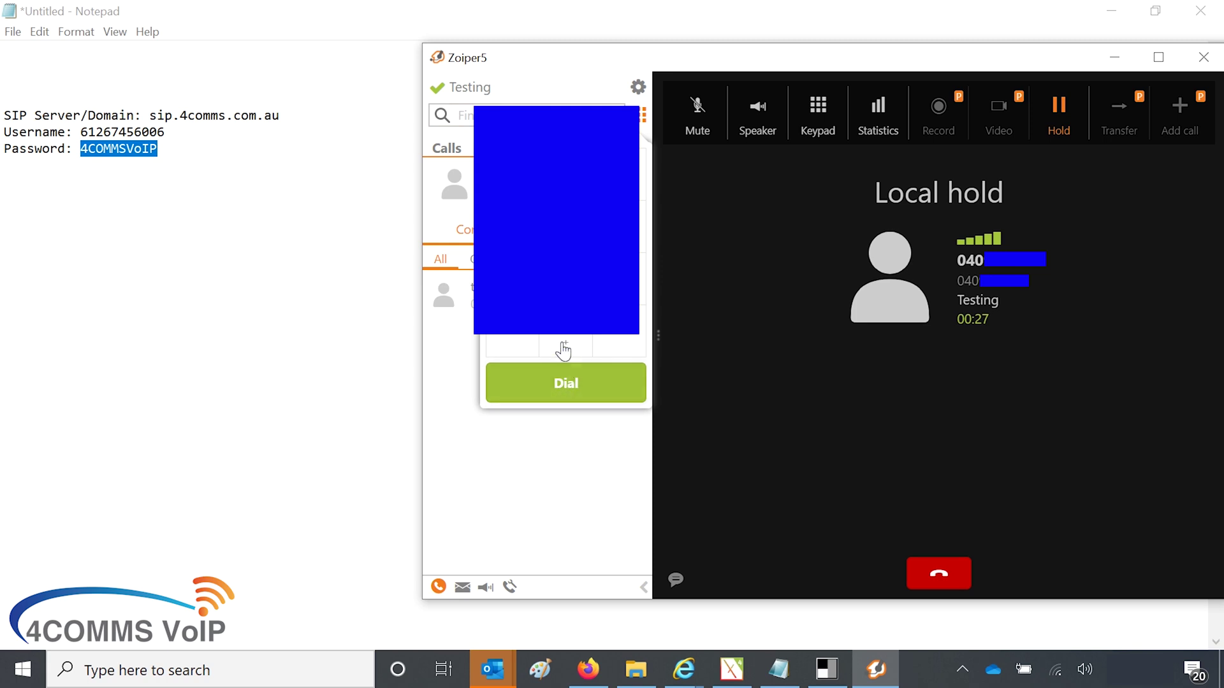
{"action": "left_click", "coordinate": [562, 341]}
{"action": "left_click", "coordinate": [559, 333]}
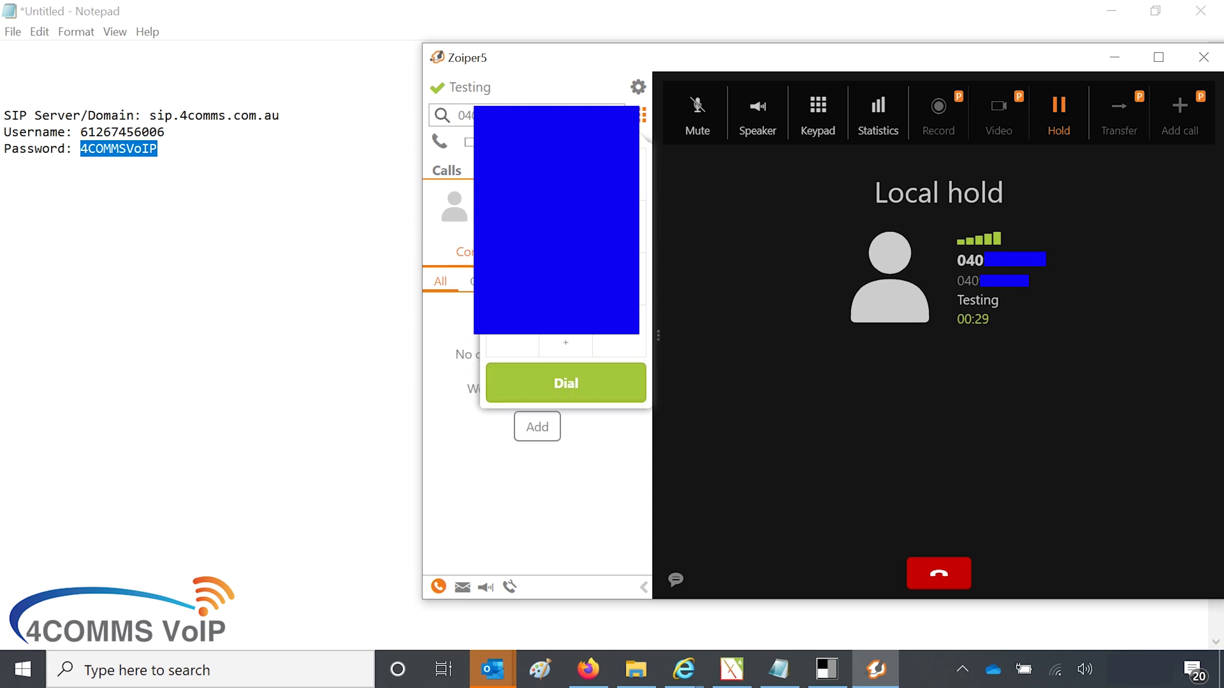
{"action": "left_click", "coordinate": [567, 383]}
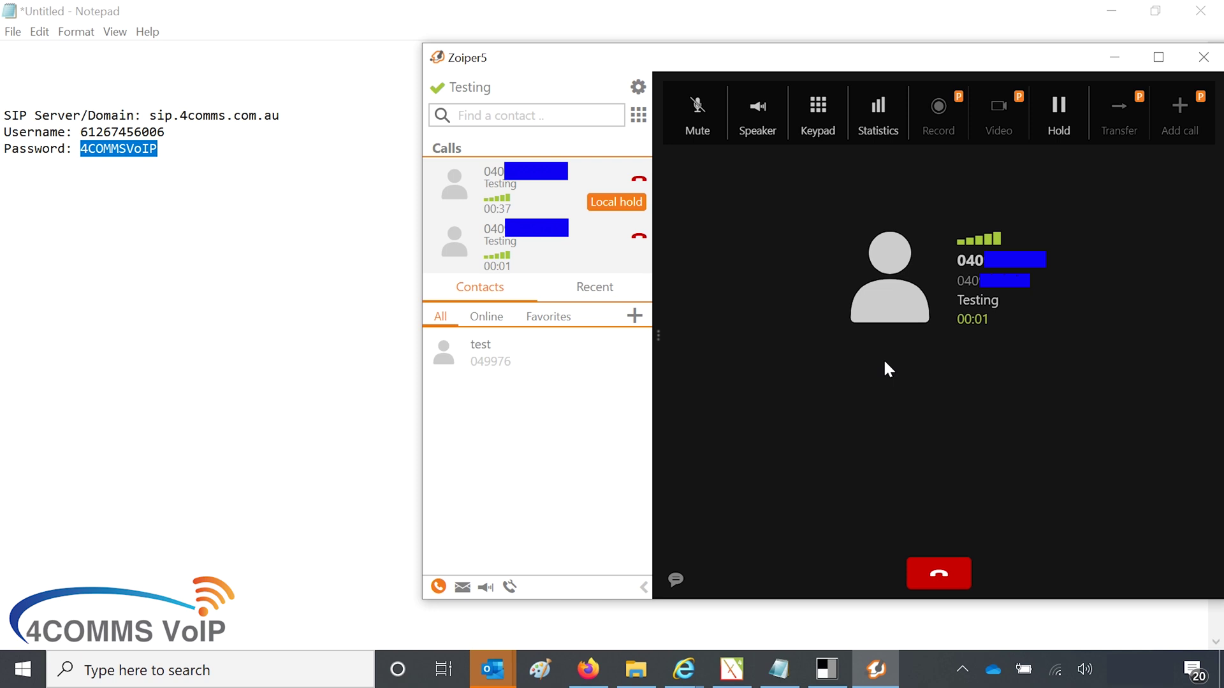
Step: Switch between the two calls, leaving the first call active and the second on hold
{"action": "left_click", "coordinate": [1059, 130]}
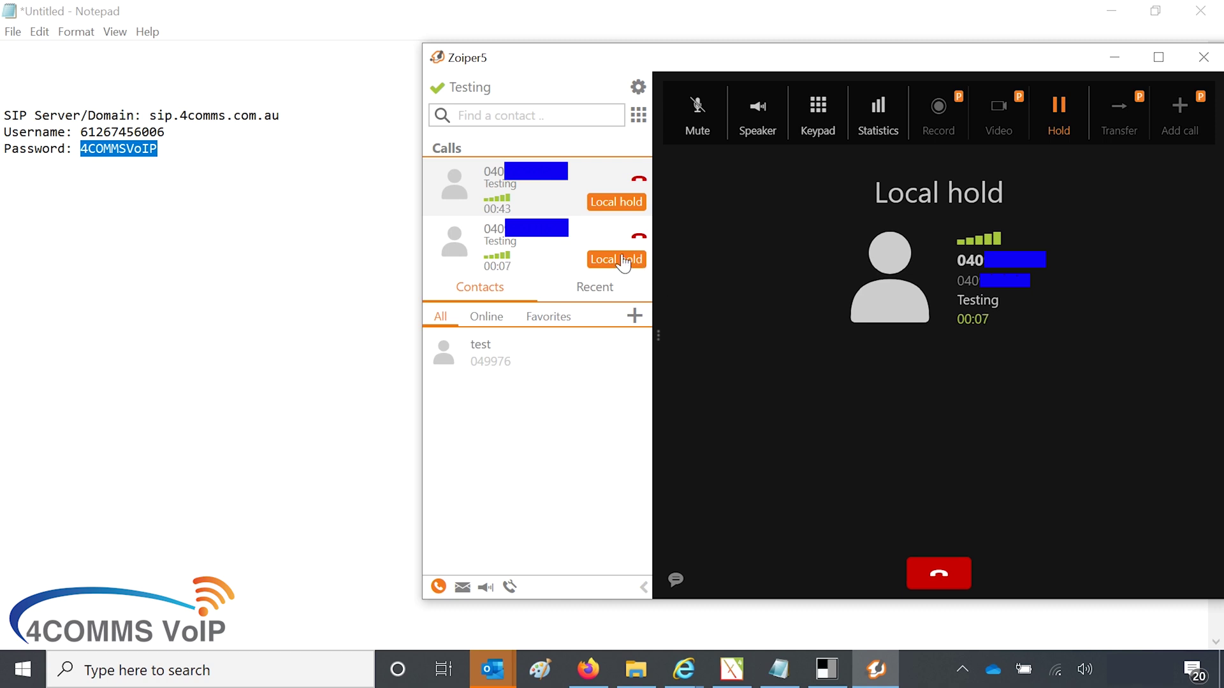
{"action": "left_click", "coordinate": [603, 261]}
{"action": "left_click", "coordinate": [631, 203]}
{"action": "left_click", "coordinate": [611, 261]}
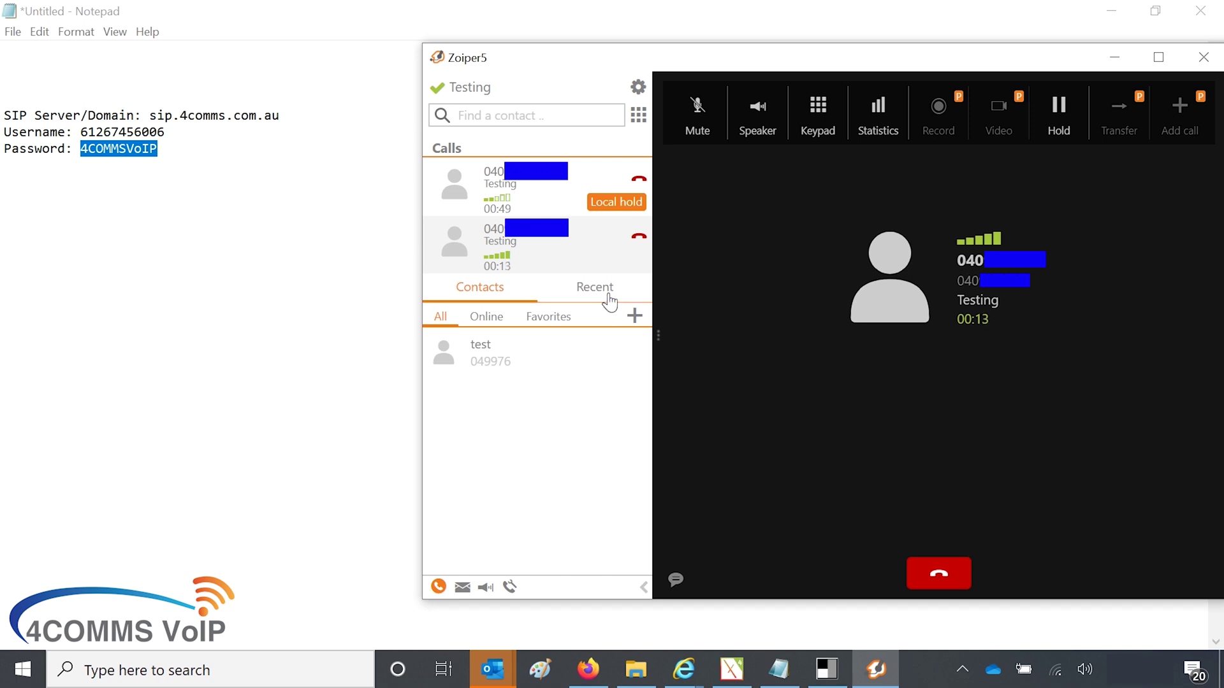
{"action": "left_click", "coordinate": [620, 217]}
Step: Hang up the held second call, then the first call
{"action": "left_click", "coordinate": [916, 570]}
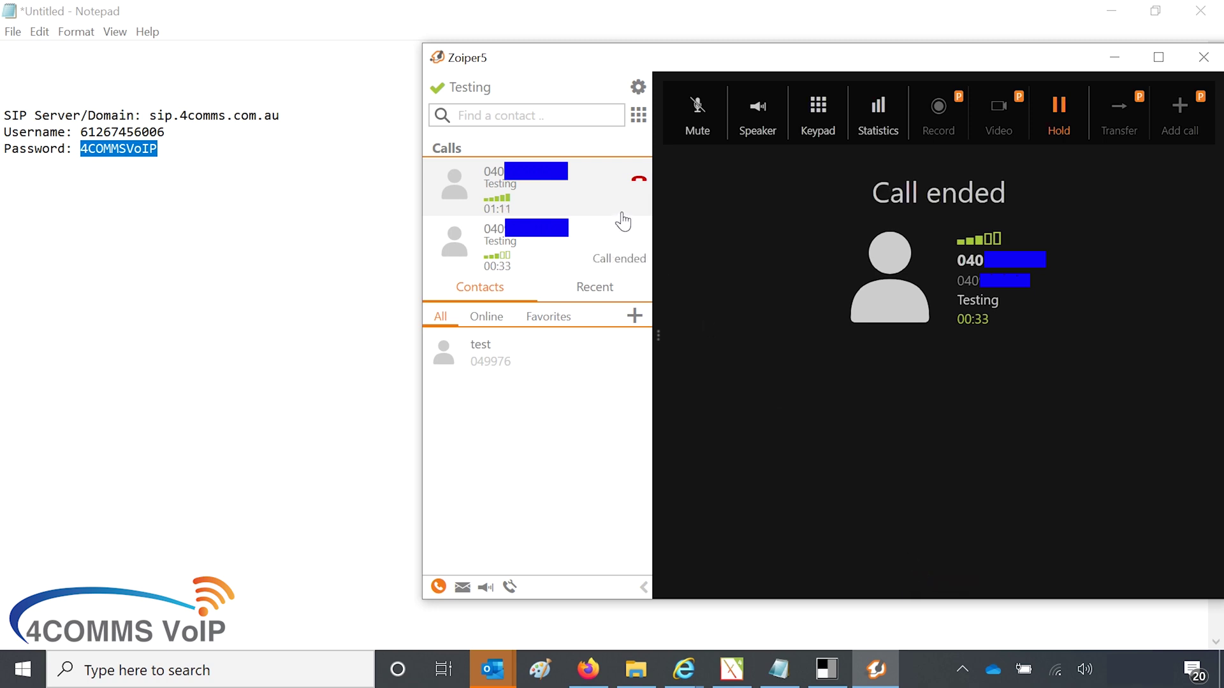
{"action": "left_click", "coordinate": [622, 211]}
{"action": "left_click", "coordinate": [937, 575]}
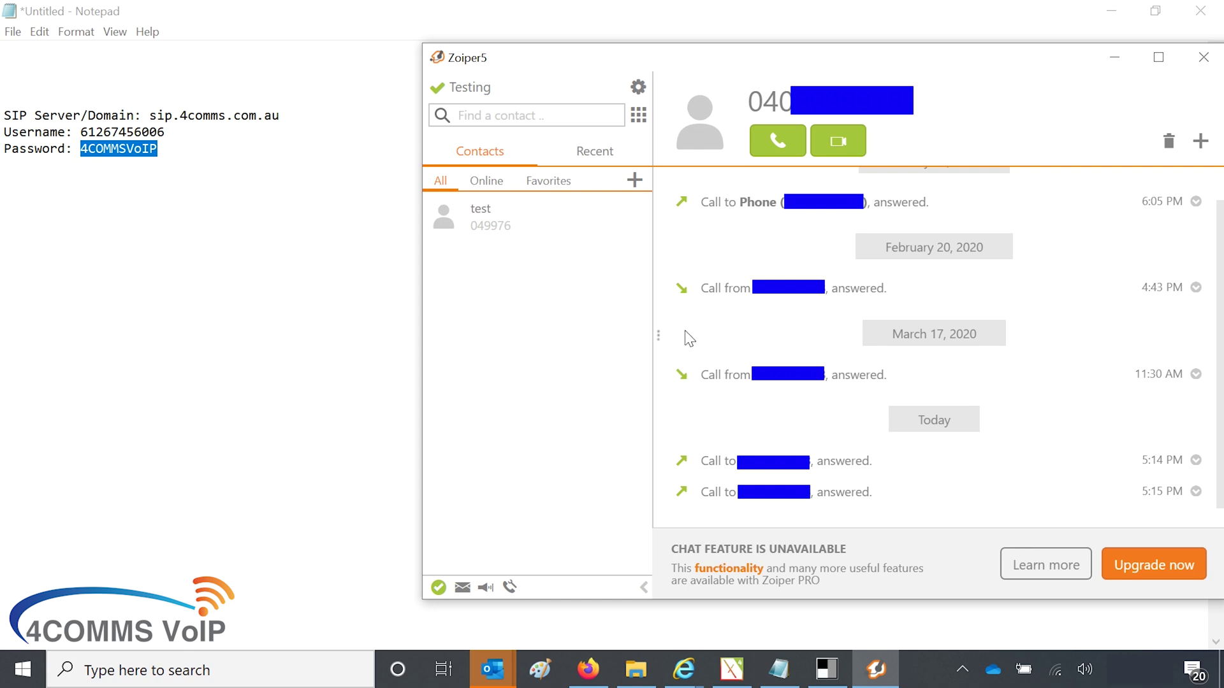
Step: Collapse the call history panel and close the Zoiper5 window
{"action": "left_click", "coordinate": [643, 587]}
{"action": "left_click", "coordinate": [631, 60]}
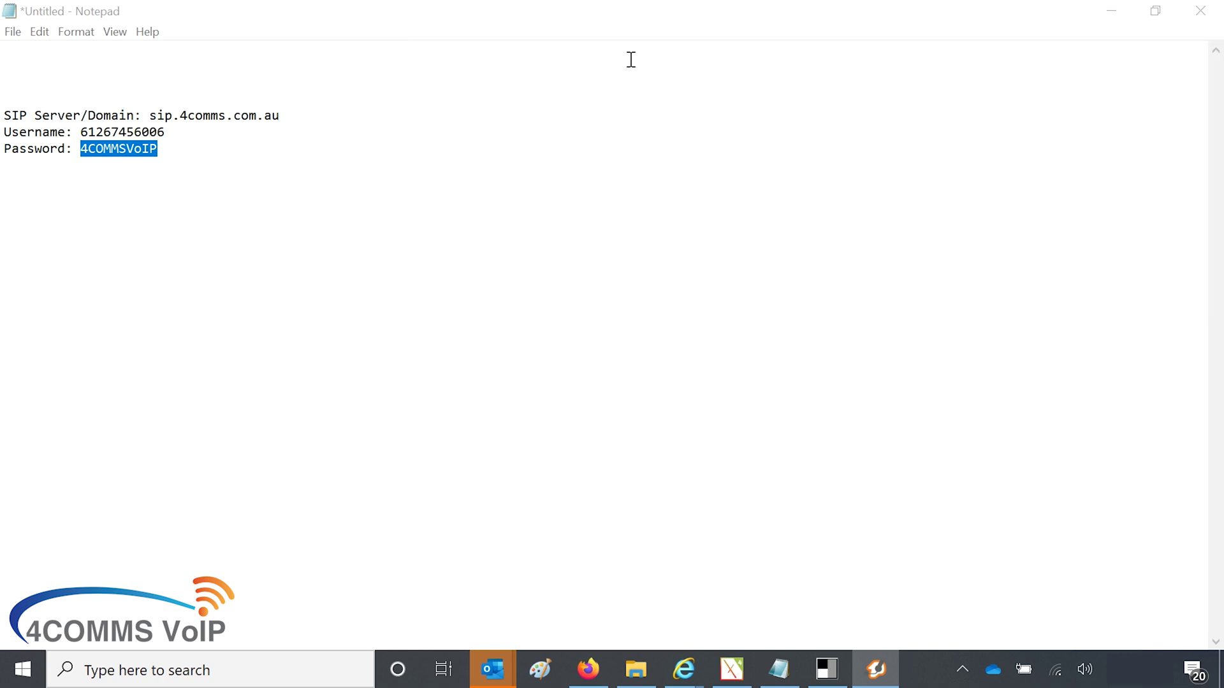
{"action": "left_click", "coordinate": [825, 476]}
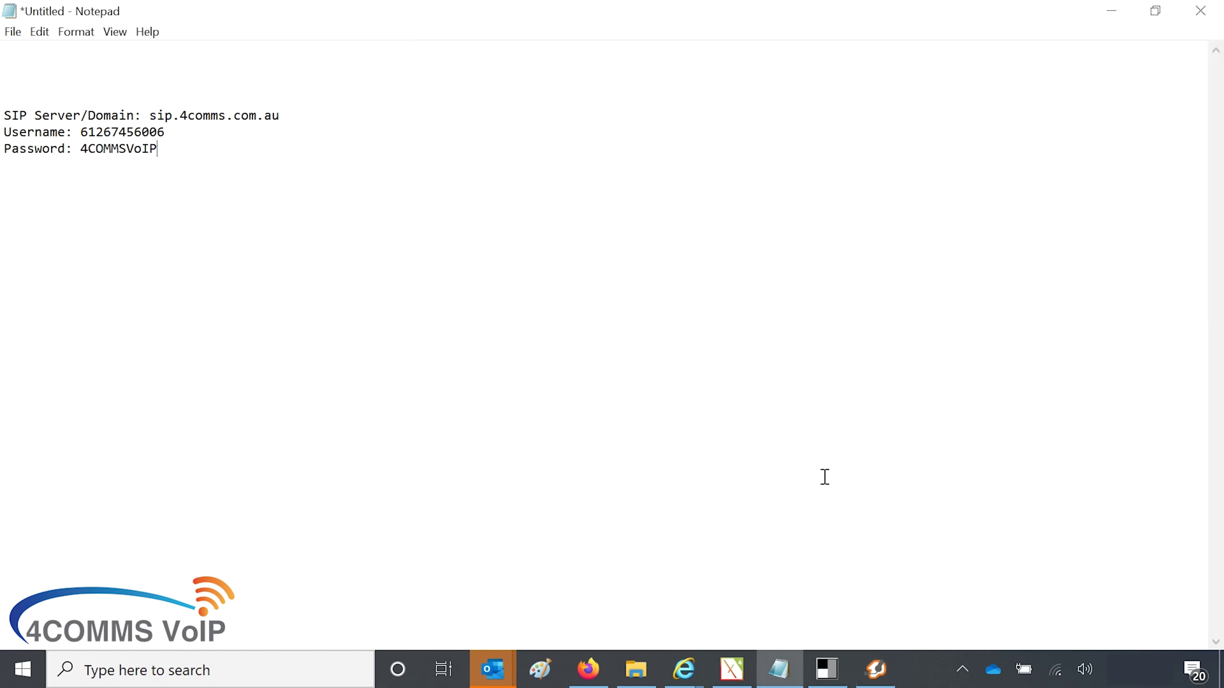
{"action": "left_click", "coordinate": [875, 668]}
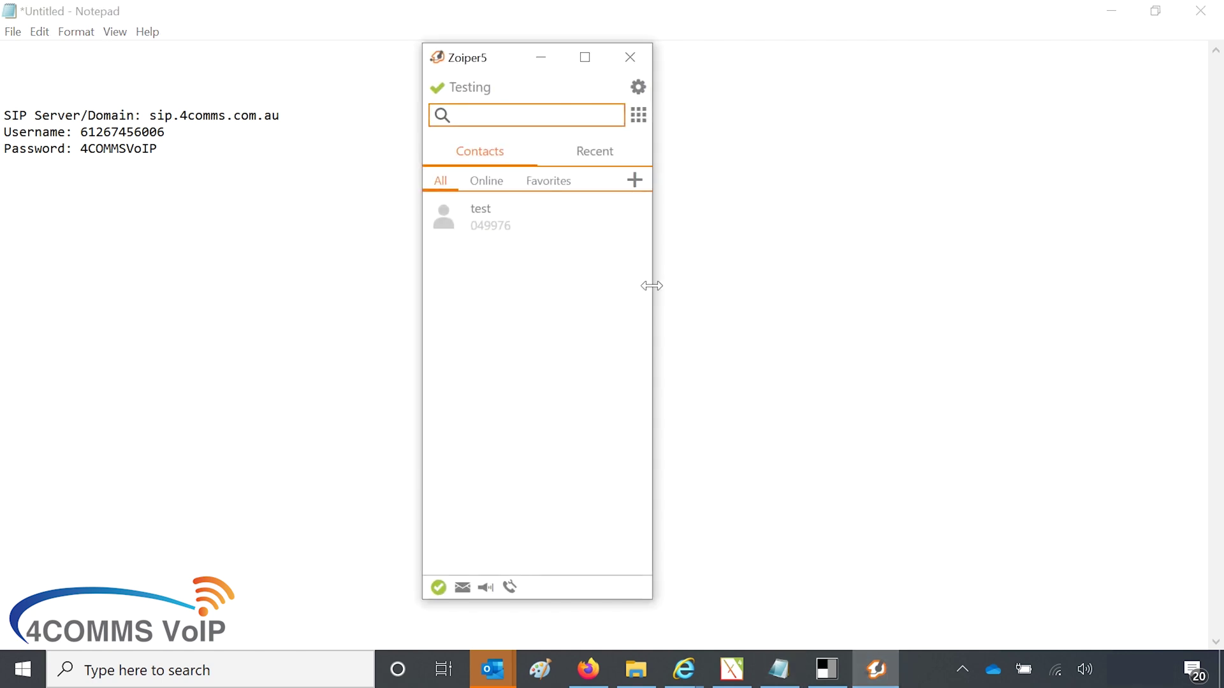
{"action": "left_click", "coordinate": [631, 59]}
{"action": "left_click", "coordinate": [875, 668]}
{"action": "left_click", "coordinate": [630, 56]}
Step: Quit Zoiper5 completely via Exit on its system tray icon and confirm
{"action": "left_click", "coordinate": [966, 675]}
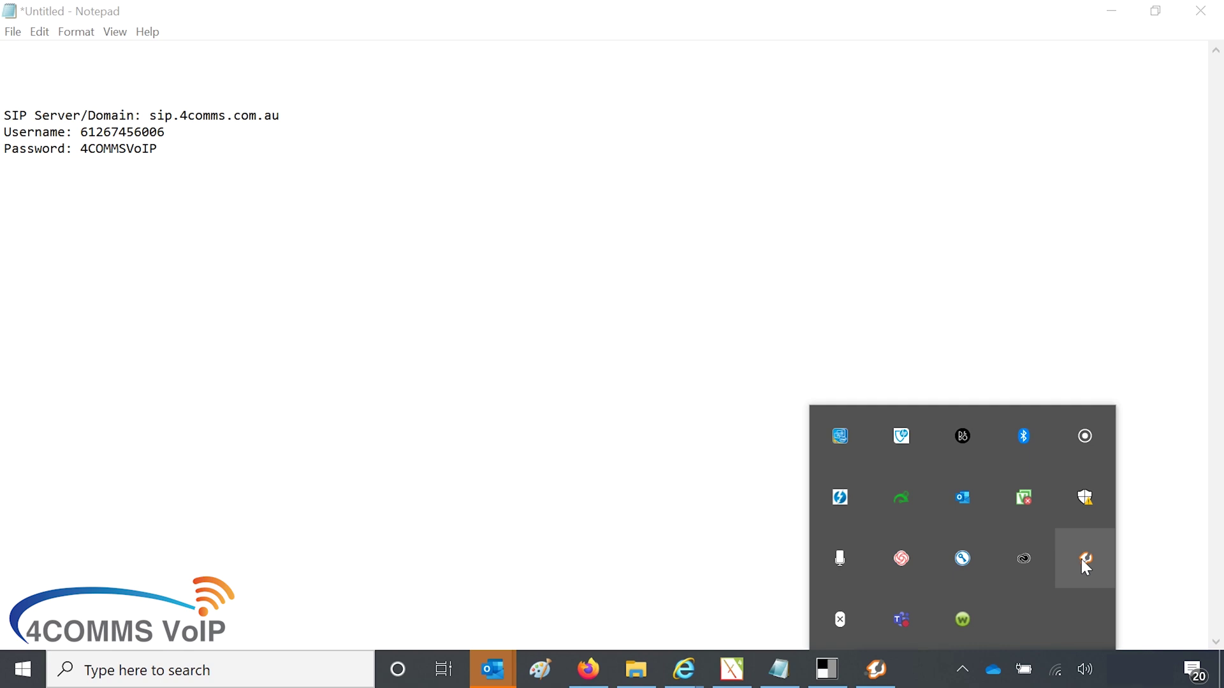
{"action": "right_click", "coordinate": [1084, 564]}
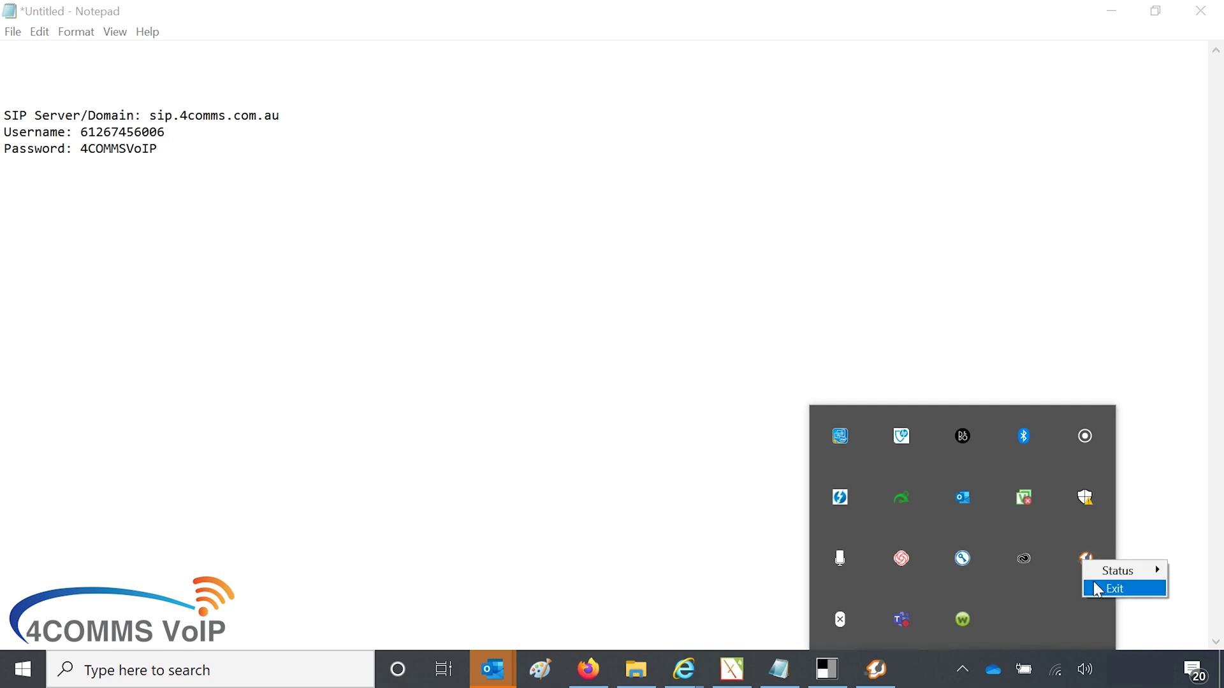
{"action": "left_click", "coordinate": [972, 682]}
{"action": "right_click", "coordinate": [879, 675]}
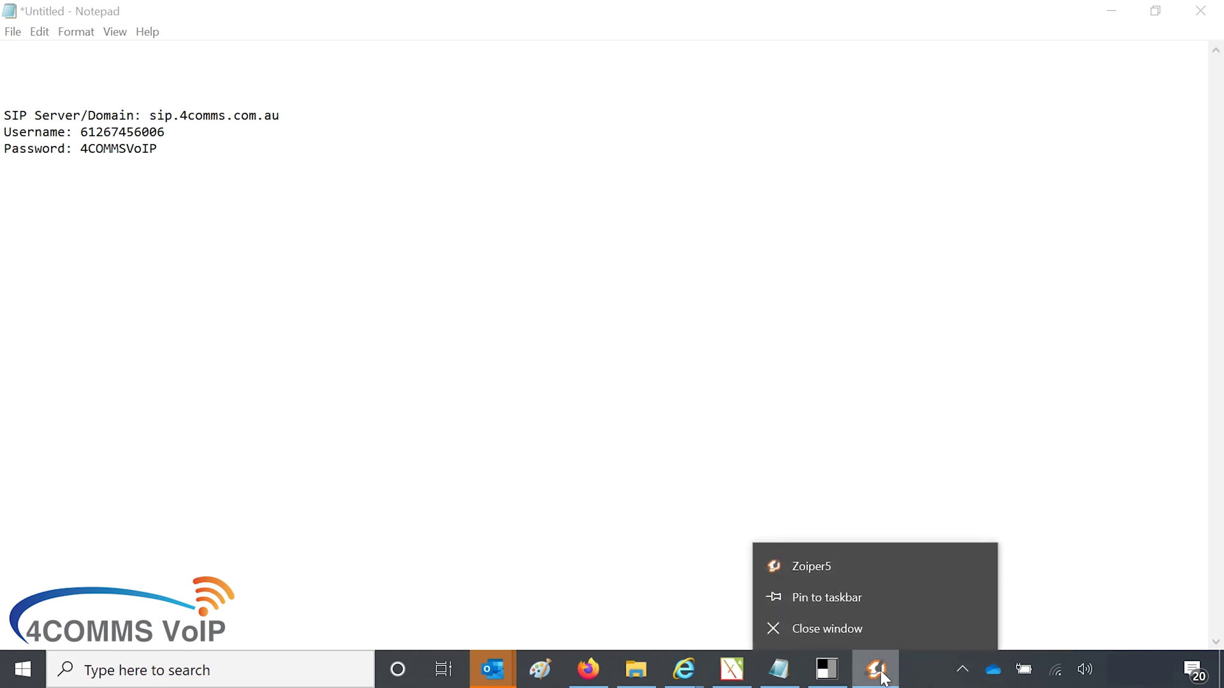
{"action": "left_click", "coordinate": [927, 681]}
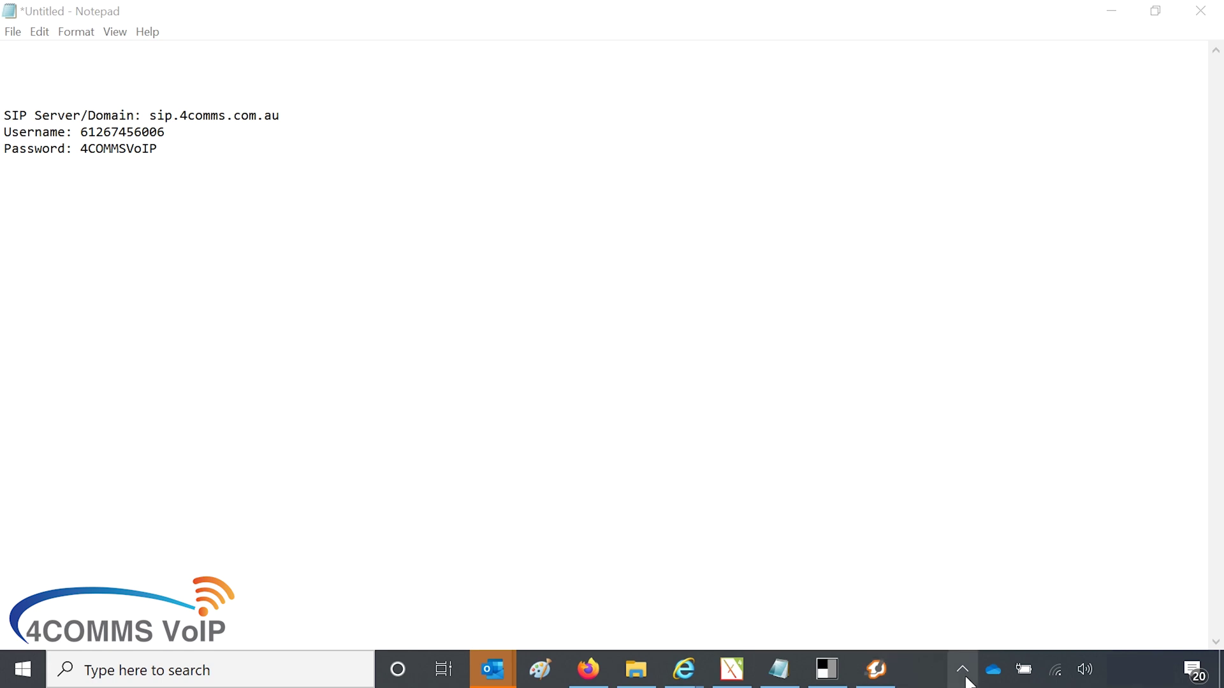
{"action": "left_click", "coordinate": [962, 670]}
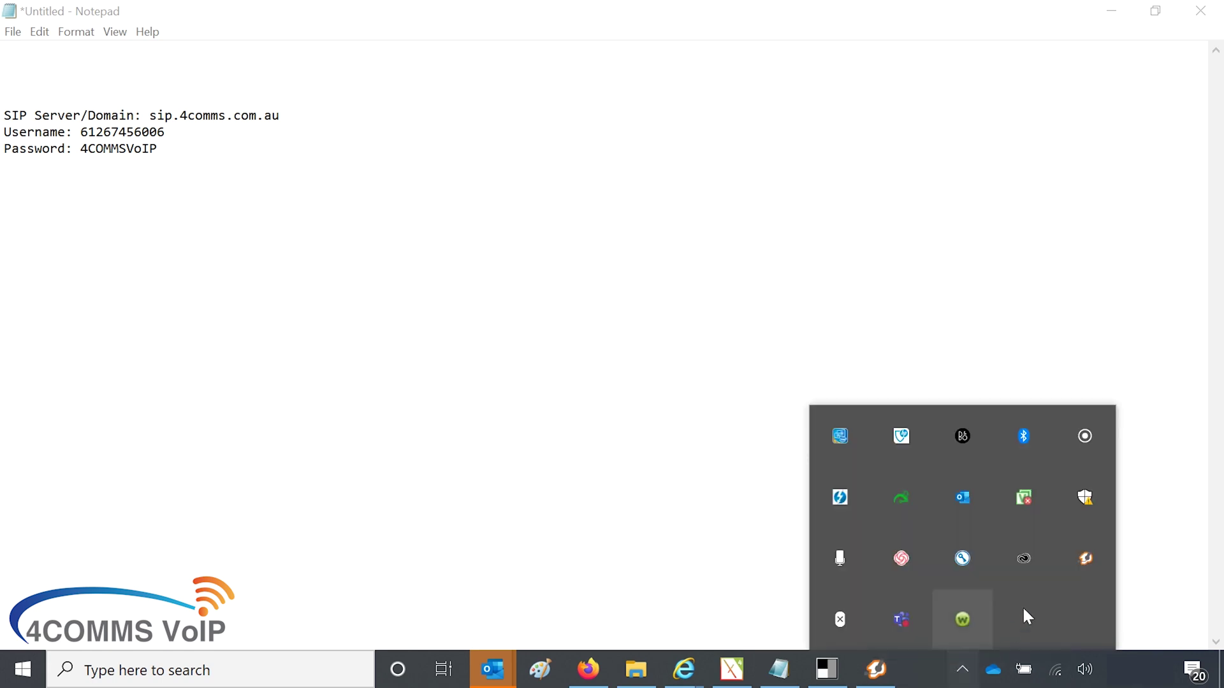
{"action": "right_click", "coordinate": [1079, 563]}
{"action": "left_click", "coordinate": [1089, 588]}
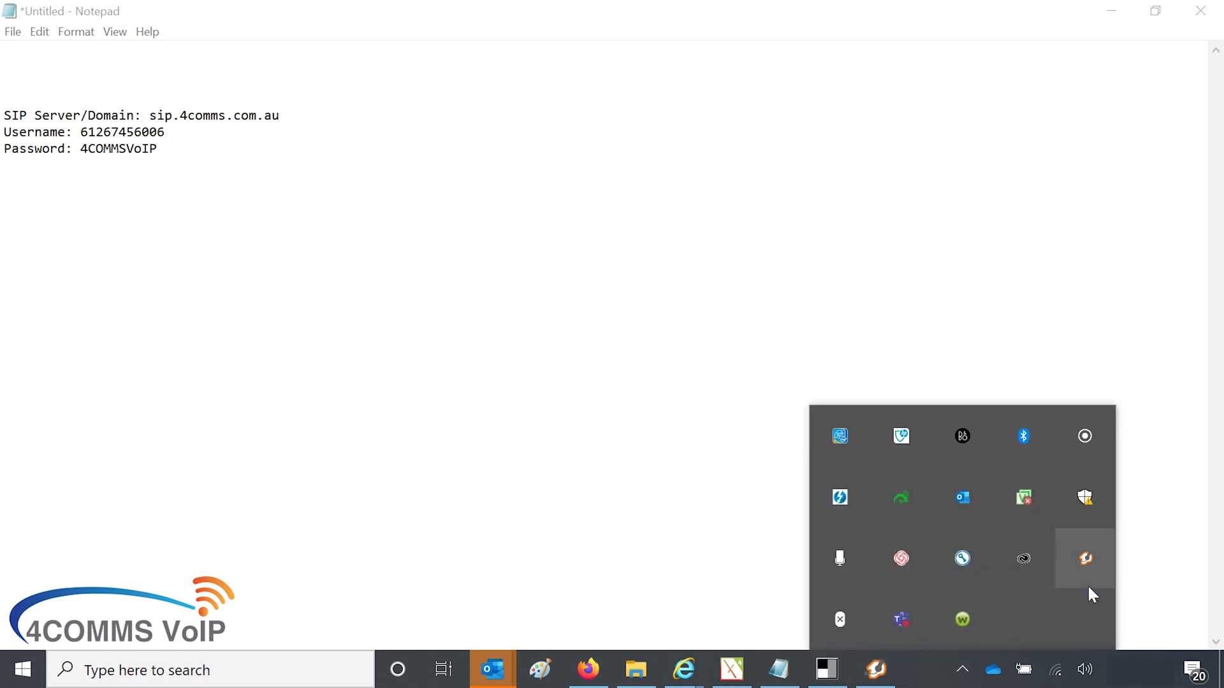
{"action": "left_click", "coordinate": [660, 459]}
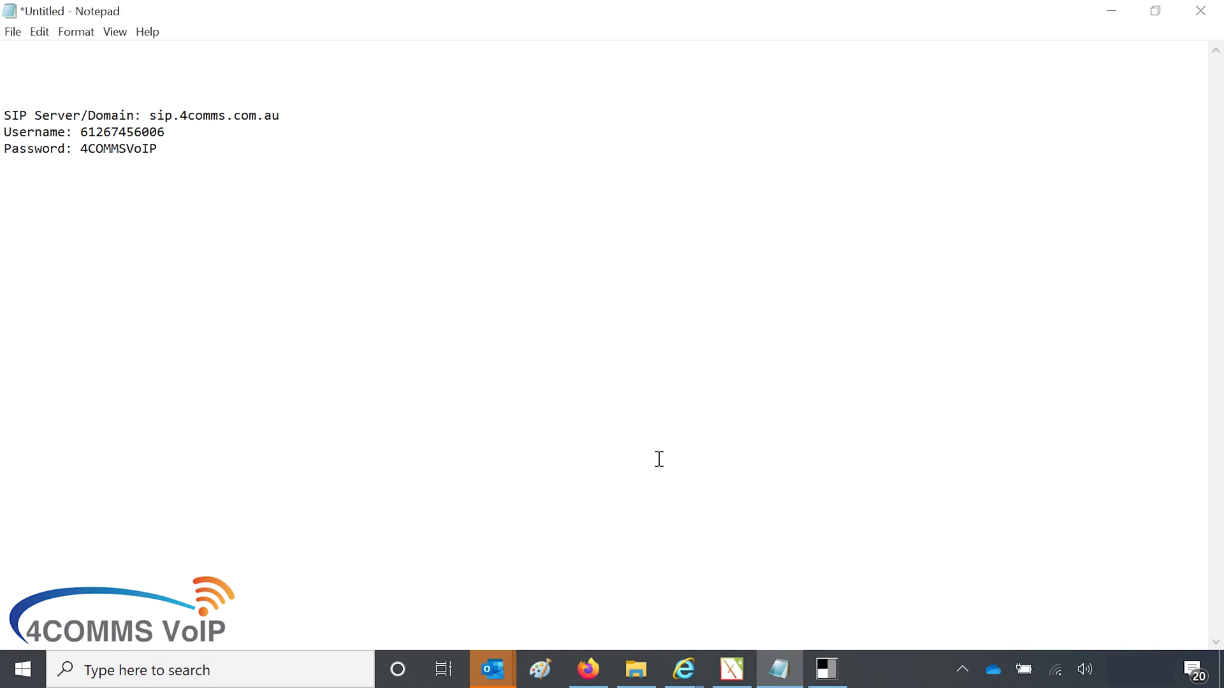